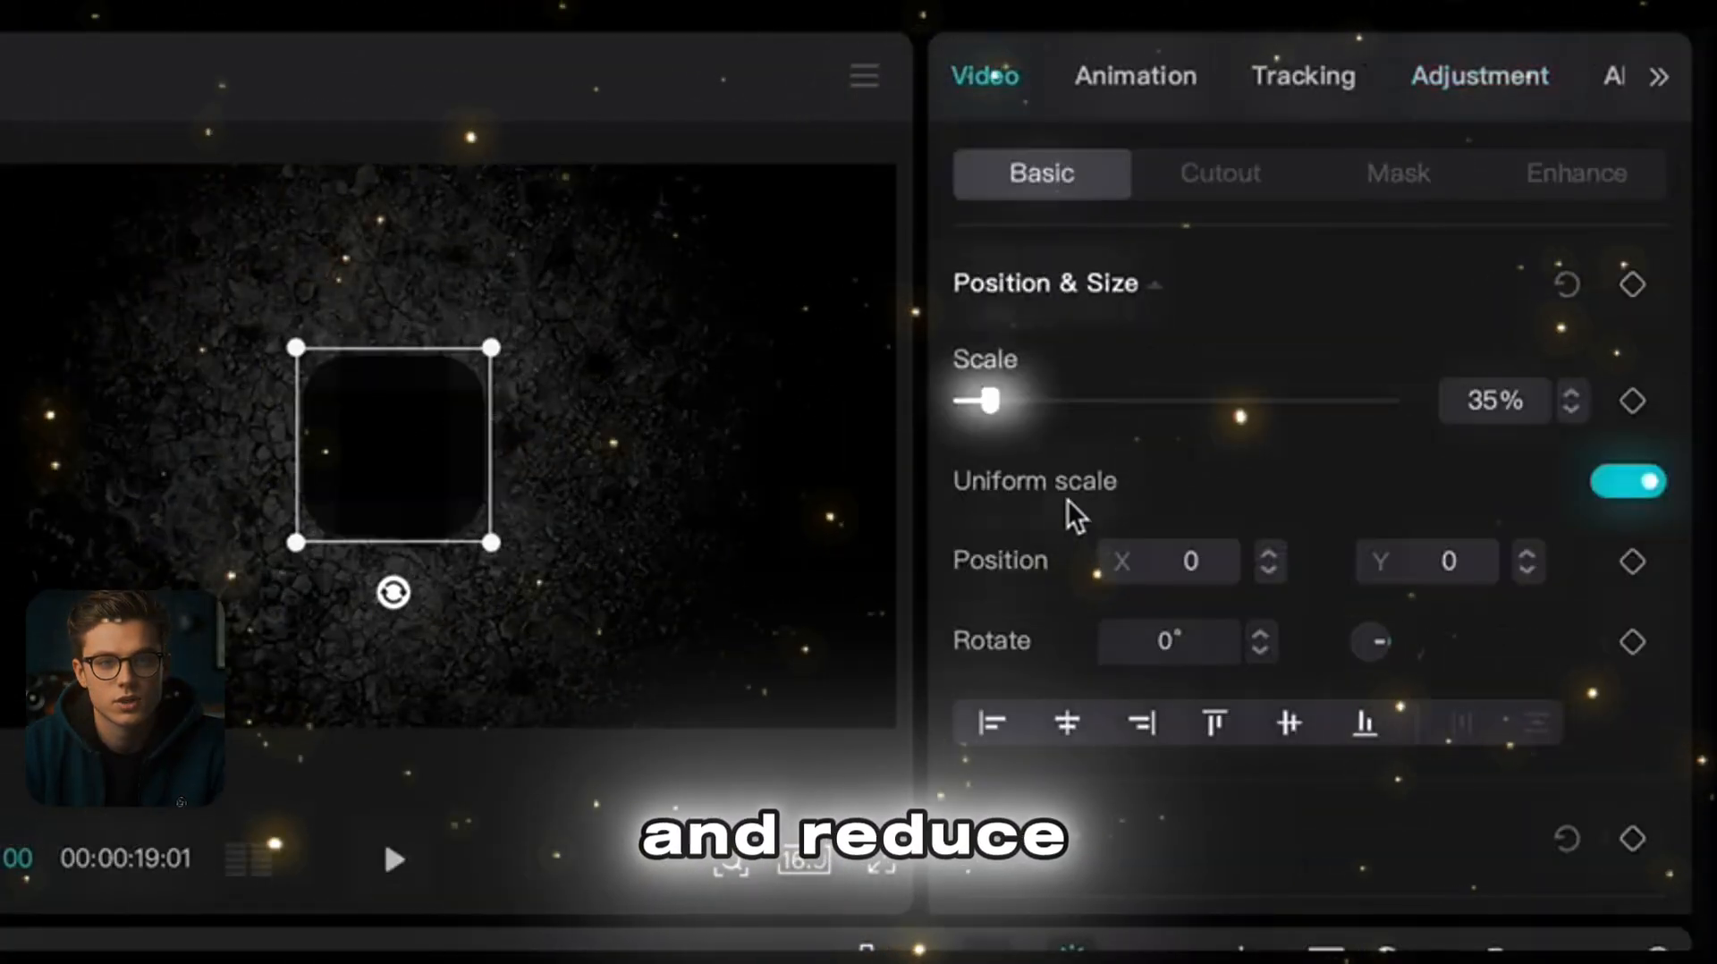
Step: Scale the black shadow layer up to about 47% and apply a rectangle mask to it
left_click_drag(989, 400, 1000, 410)
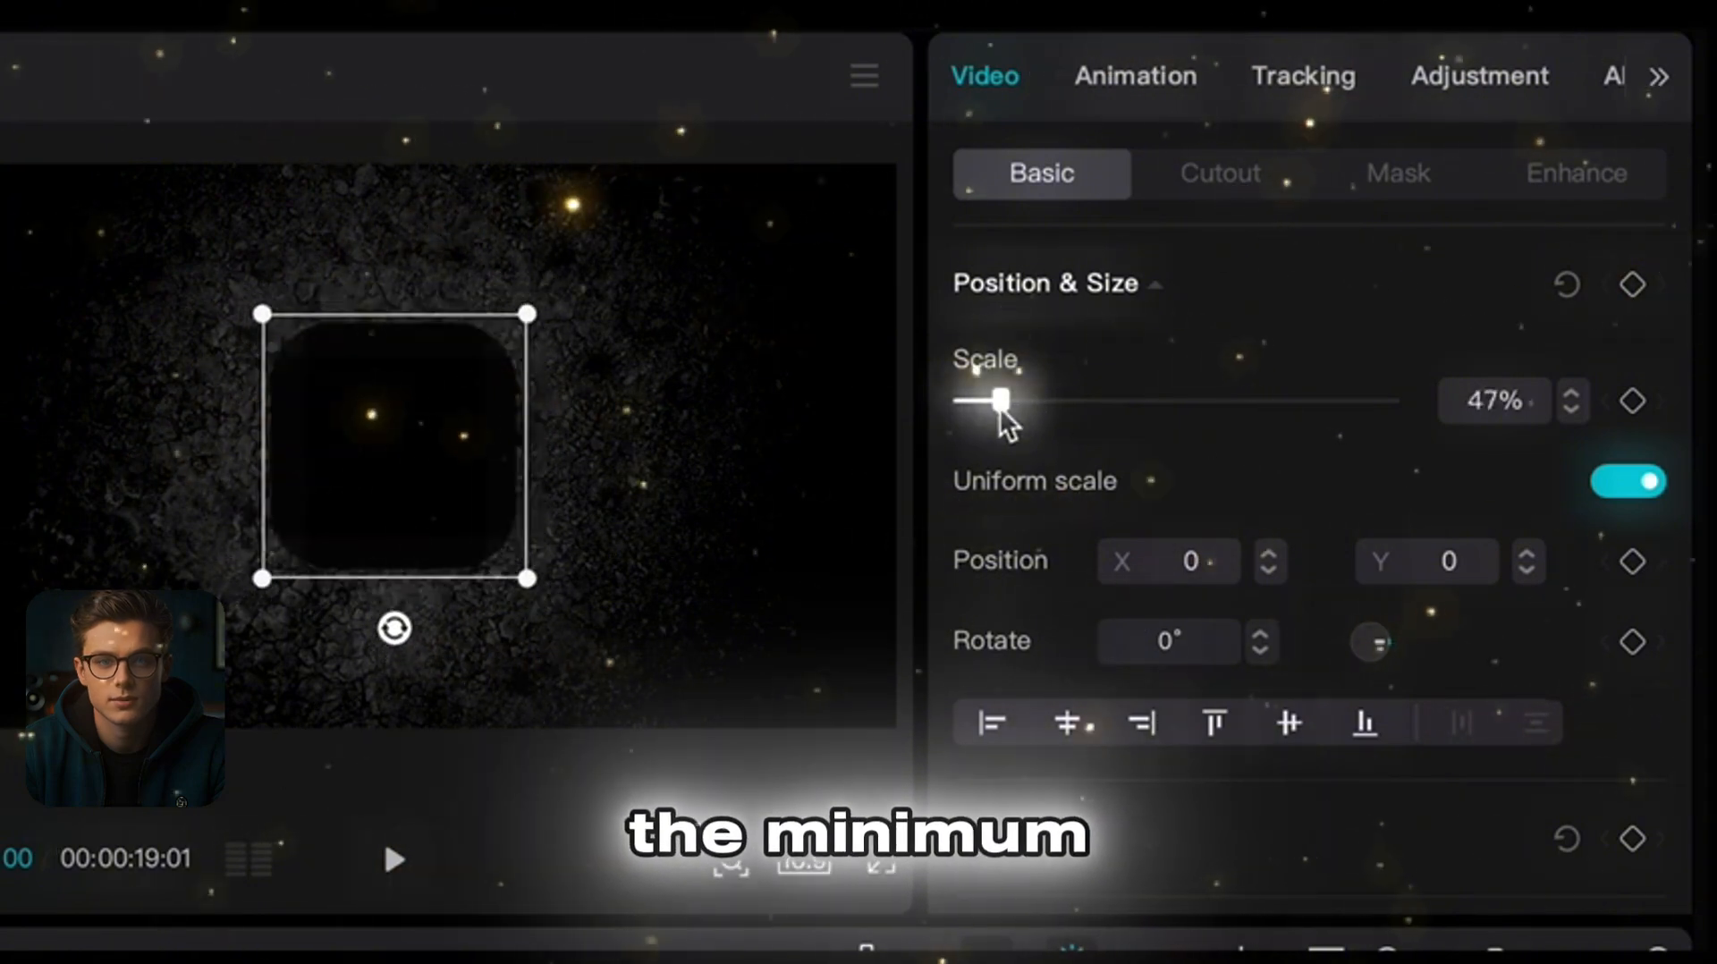
left_click(1379, 181)
left_click(1000, 610)
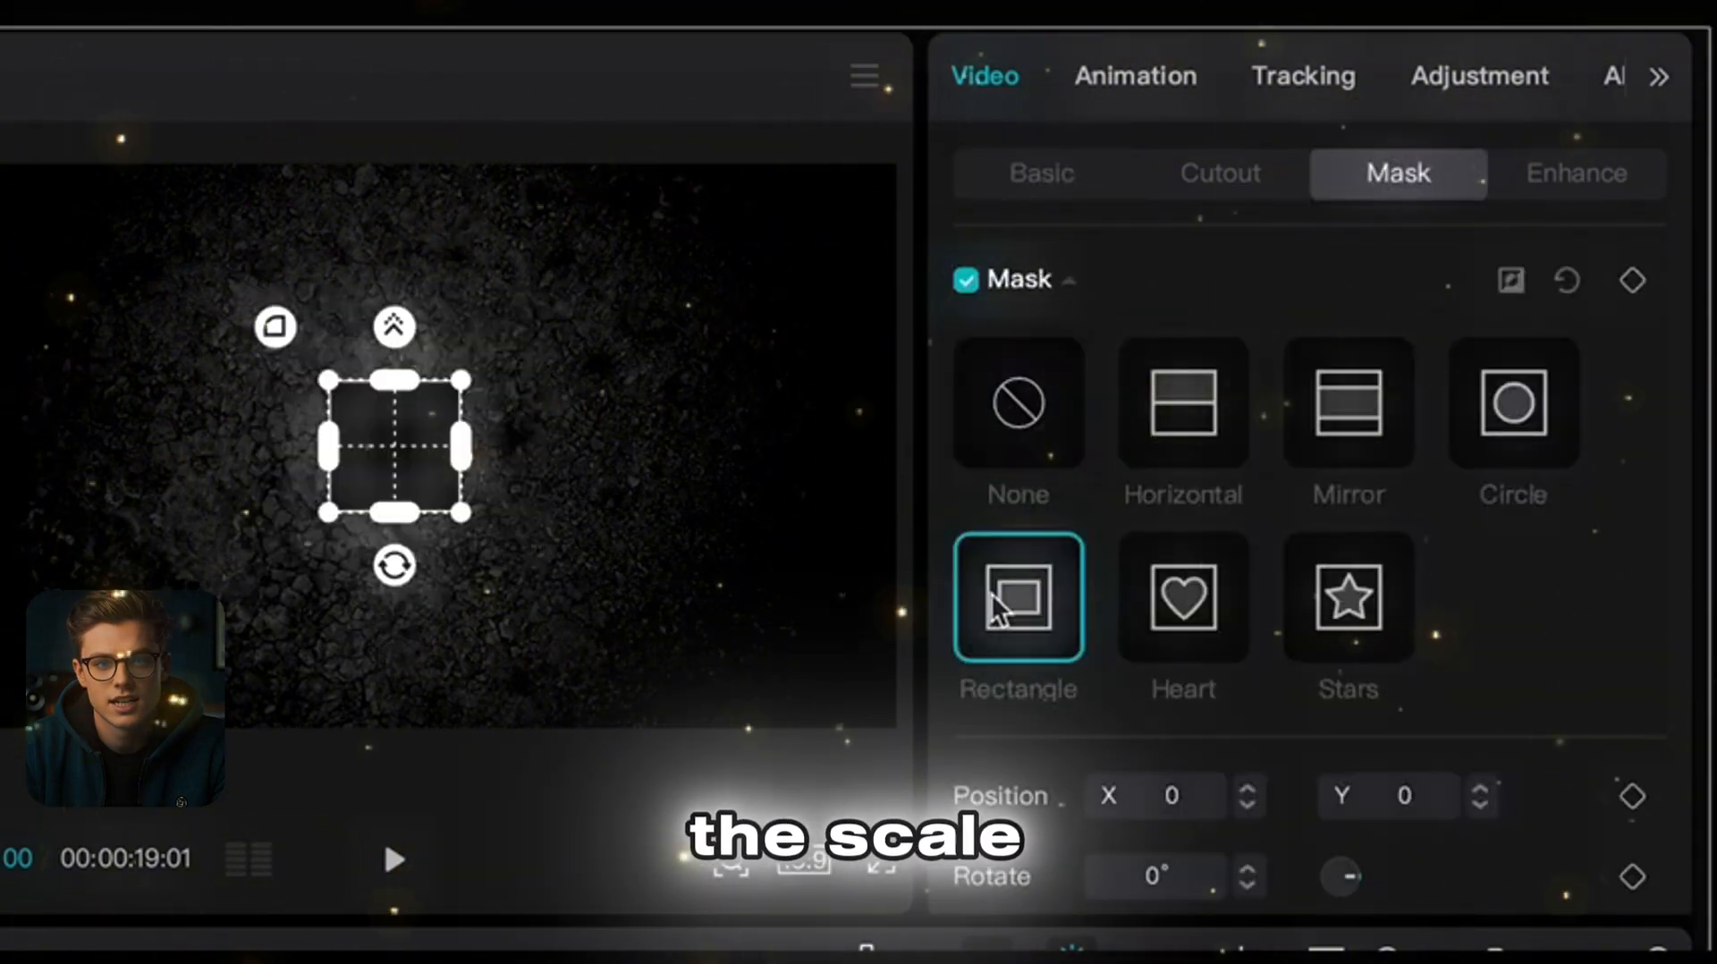
scroll(992, 742, "down", 3)
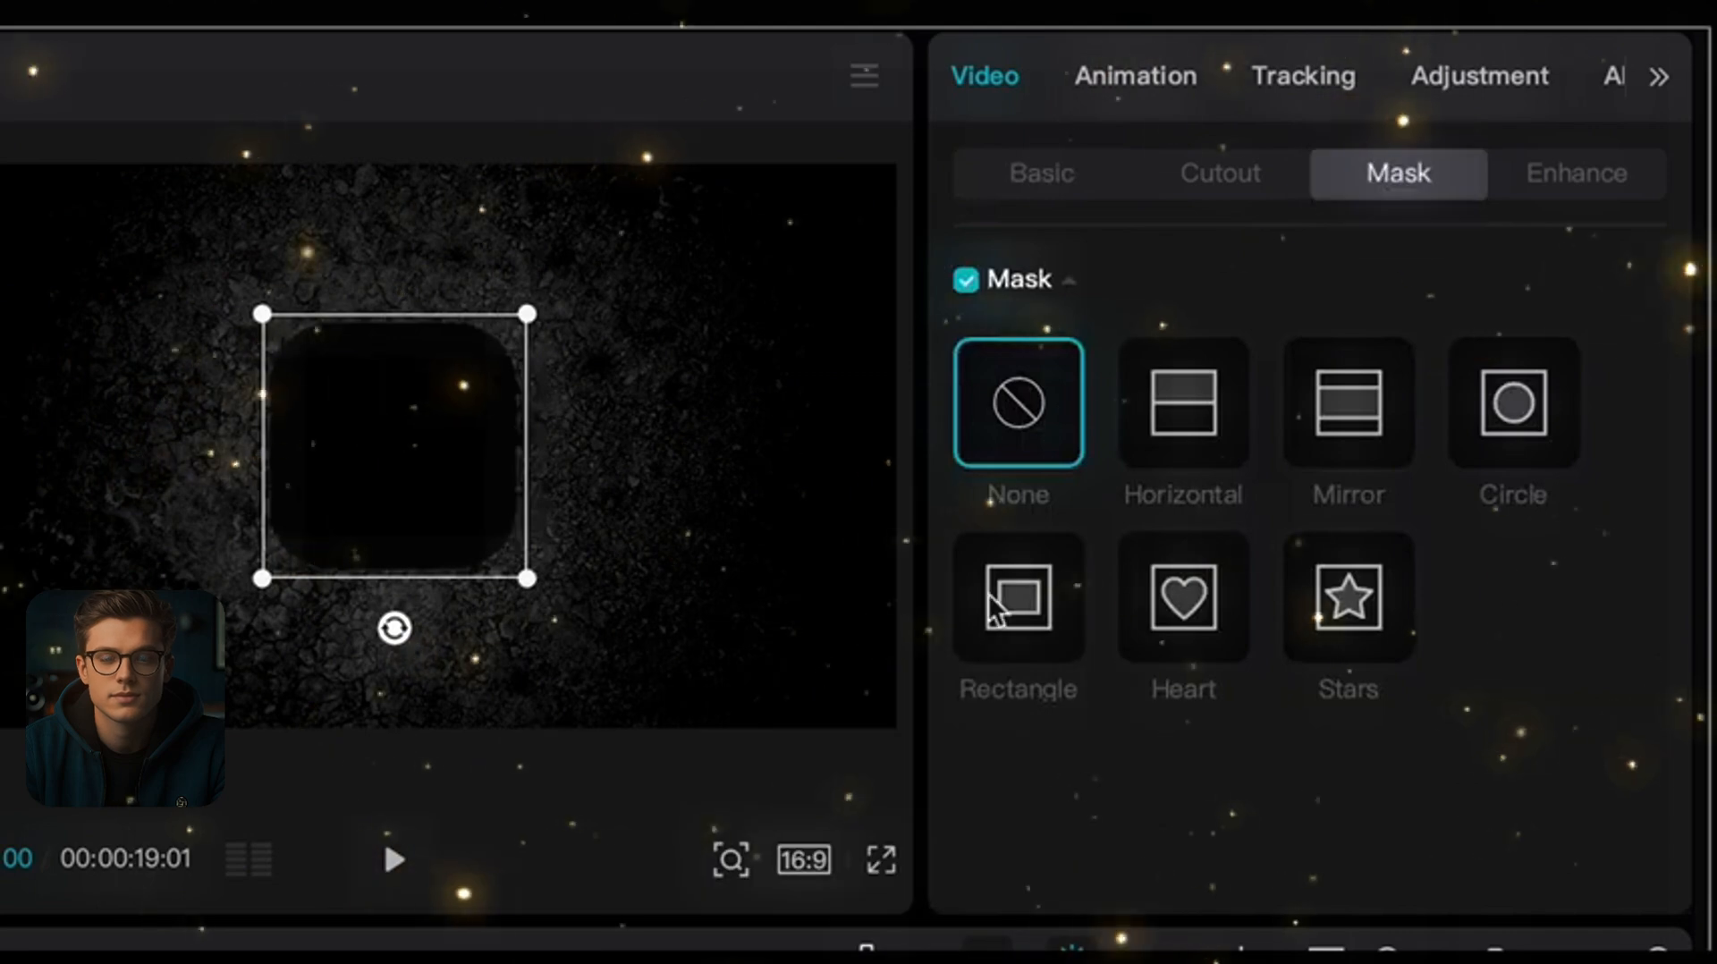
left_click(991, 597)
scroll(1014, 765, "down", 3)
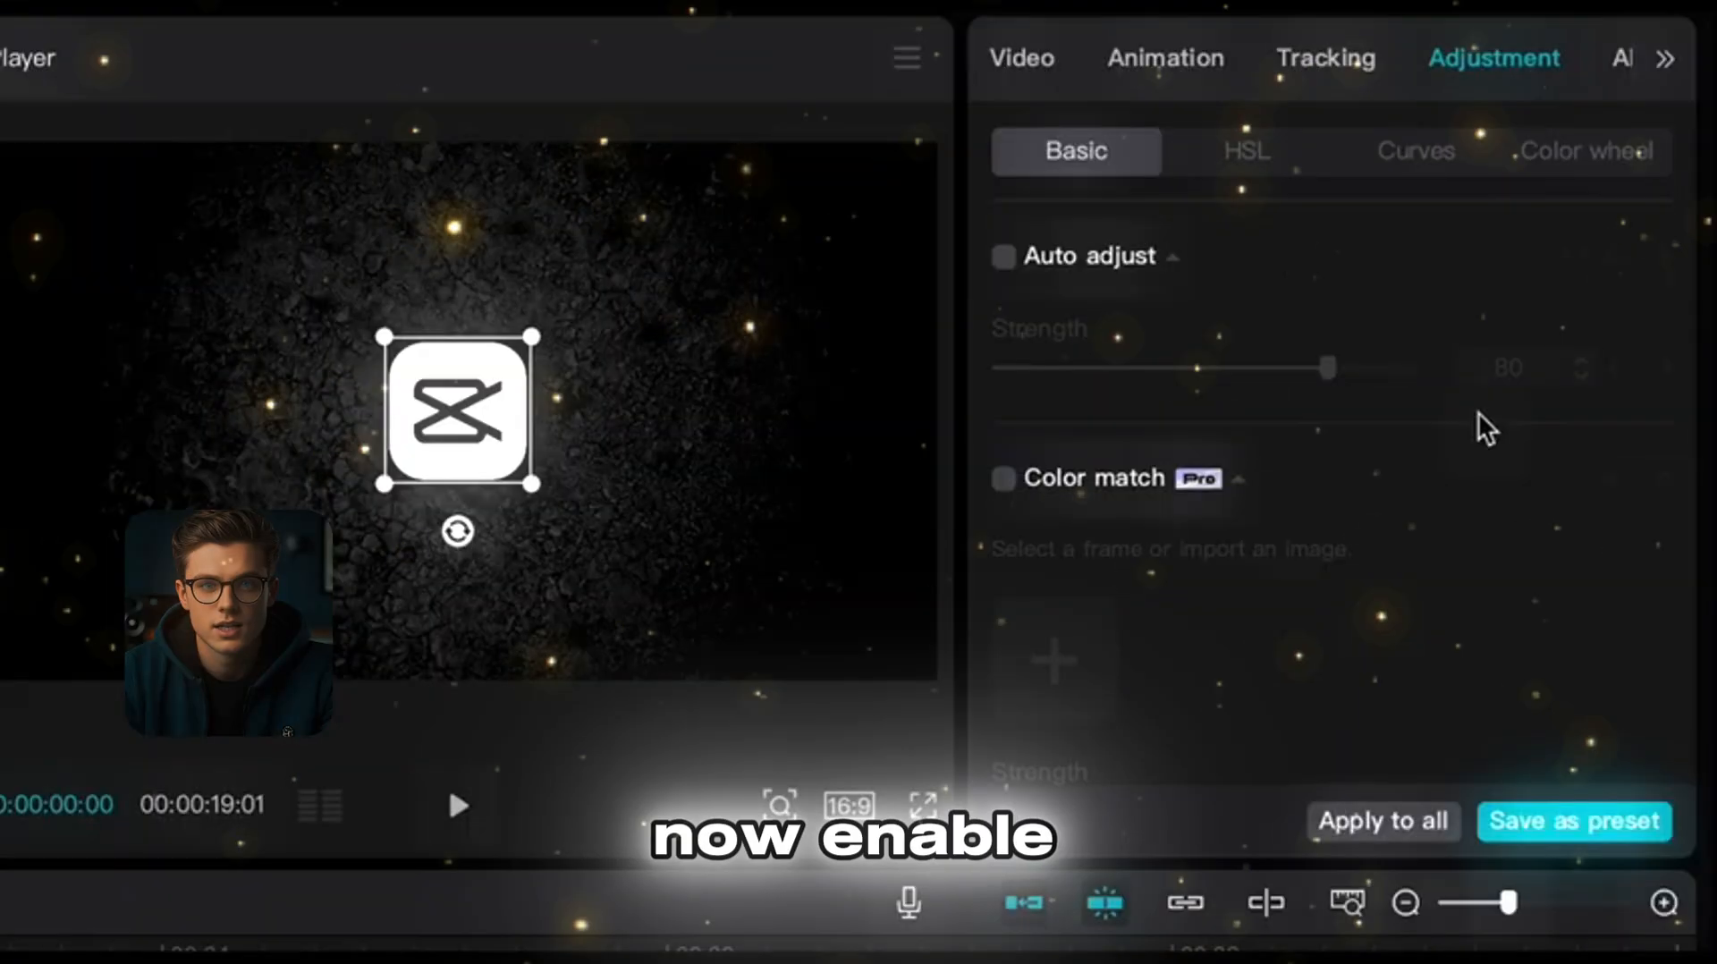
Step: Increase the vignette on the top logo layer and give it a rectangle mask with rounded corners
scroll(1486, 429, "down", 10)
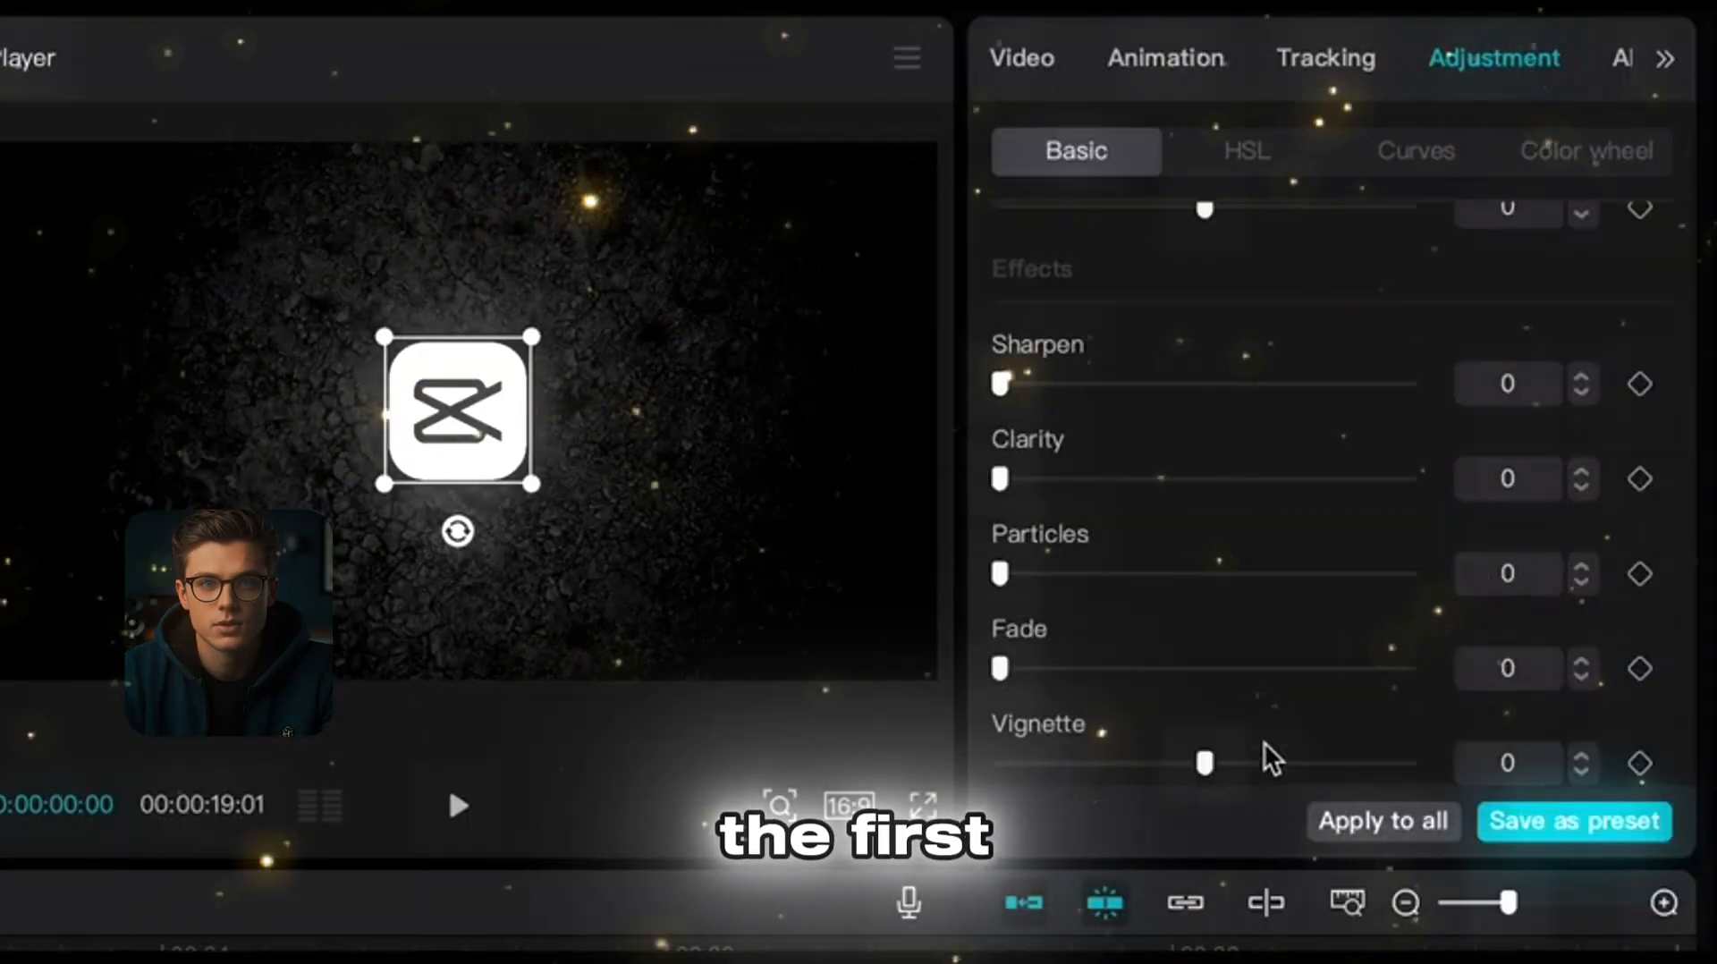
left_click_drag(1207, 780, 1348, 782)
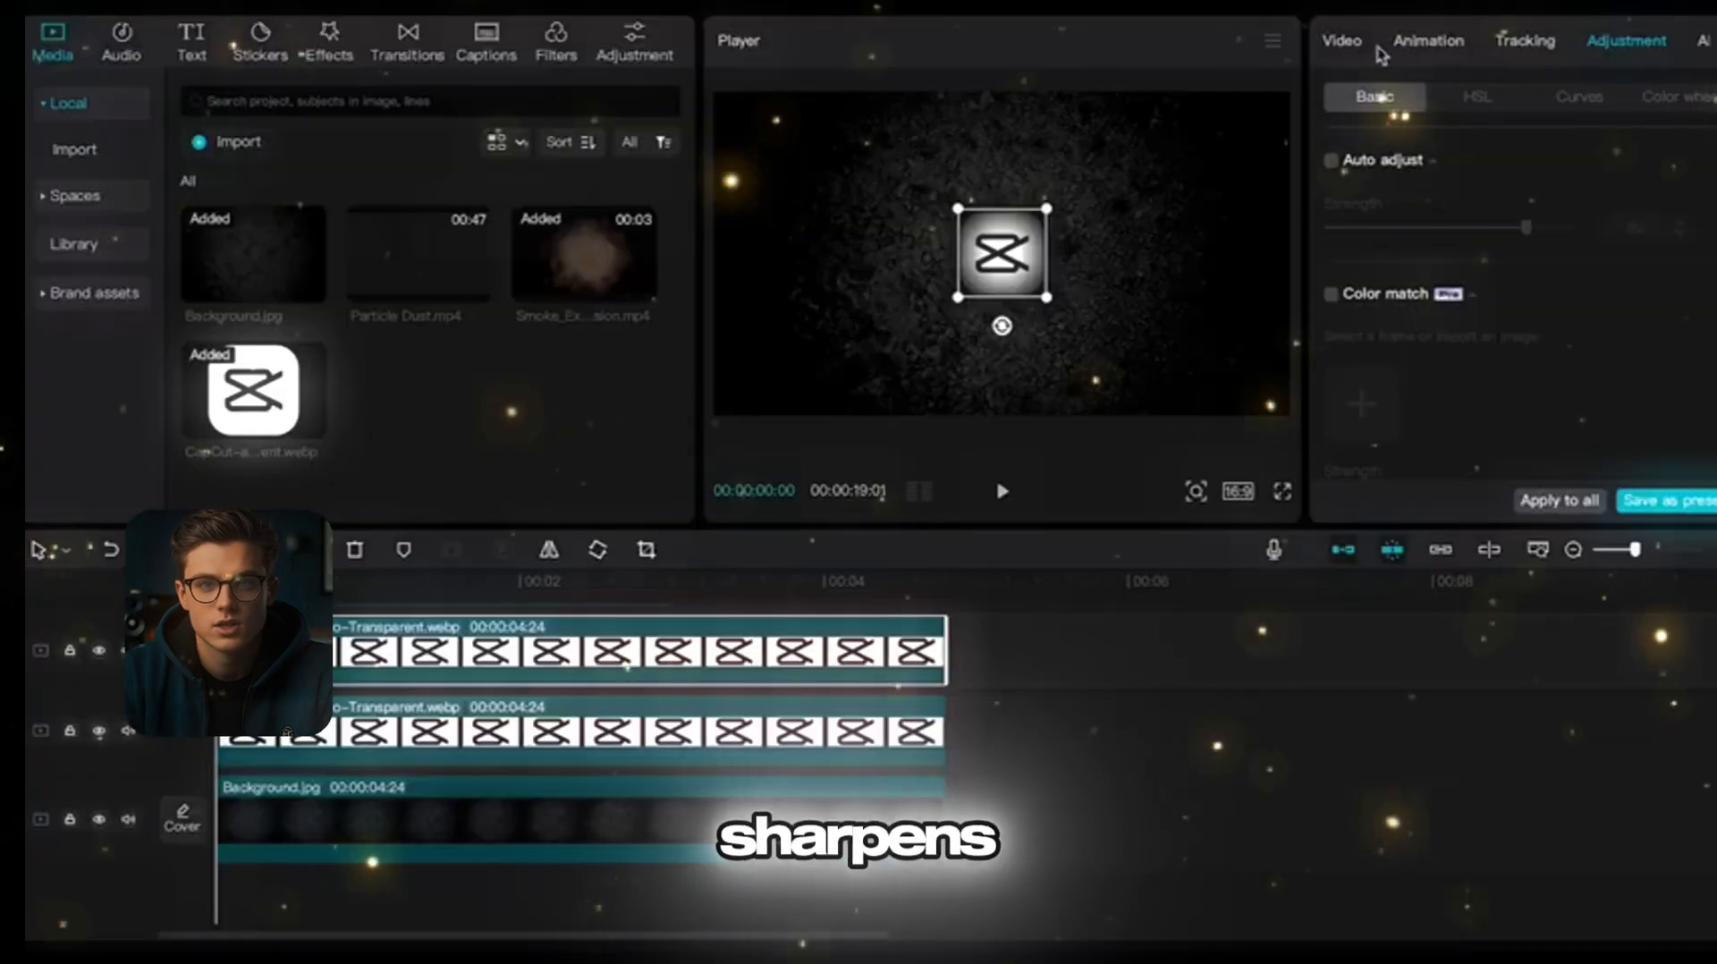
left_click(1381, 45)
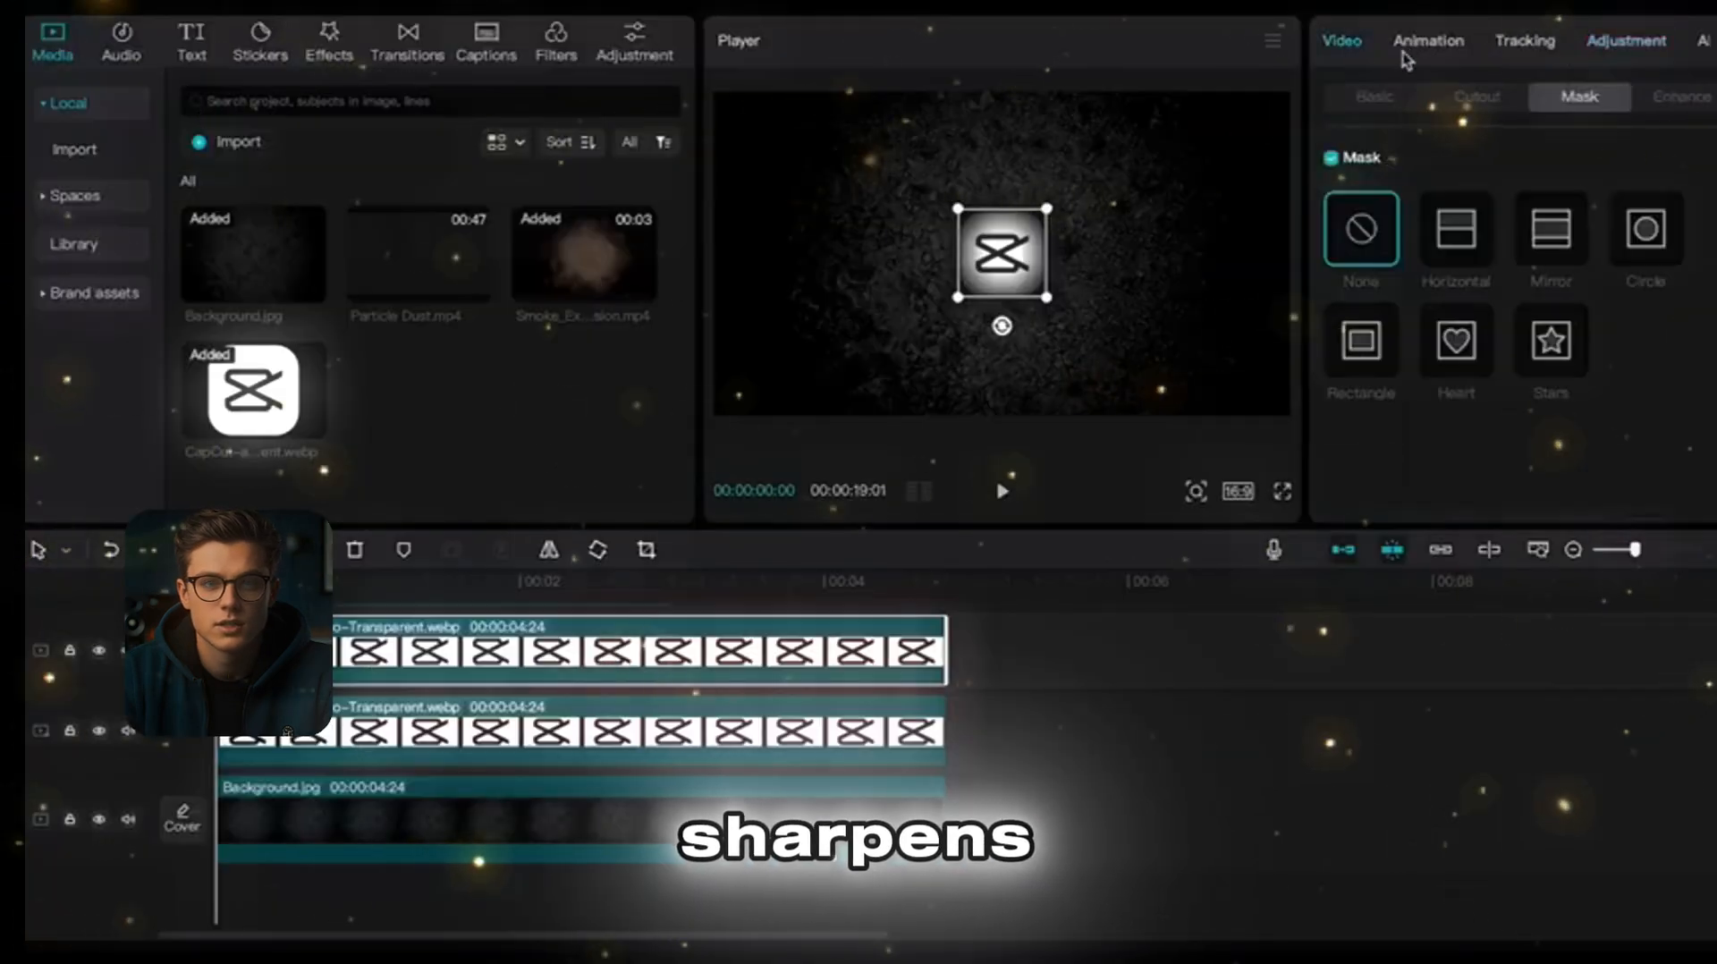
left_click(1359, 340)
scroll(1435, 458, "down", 2)
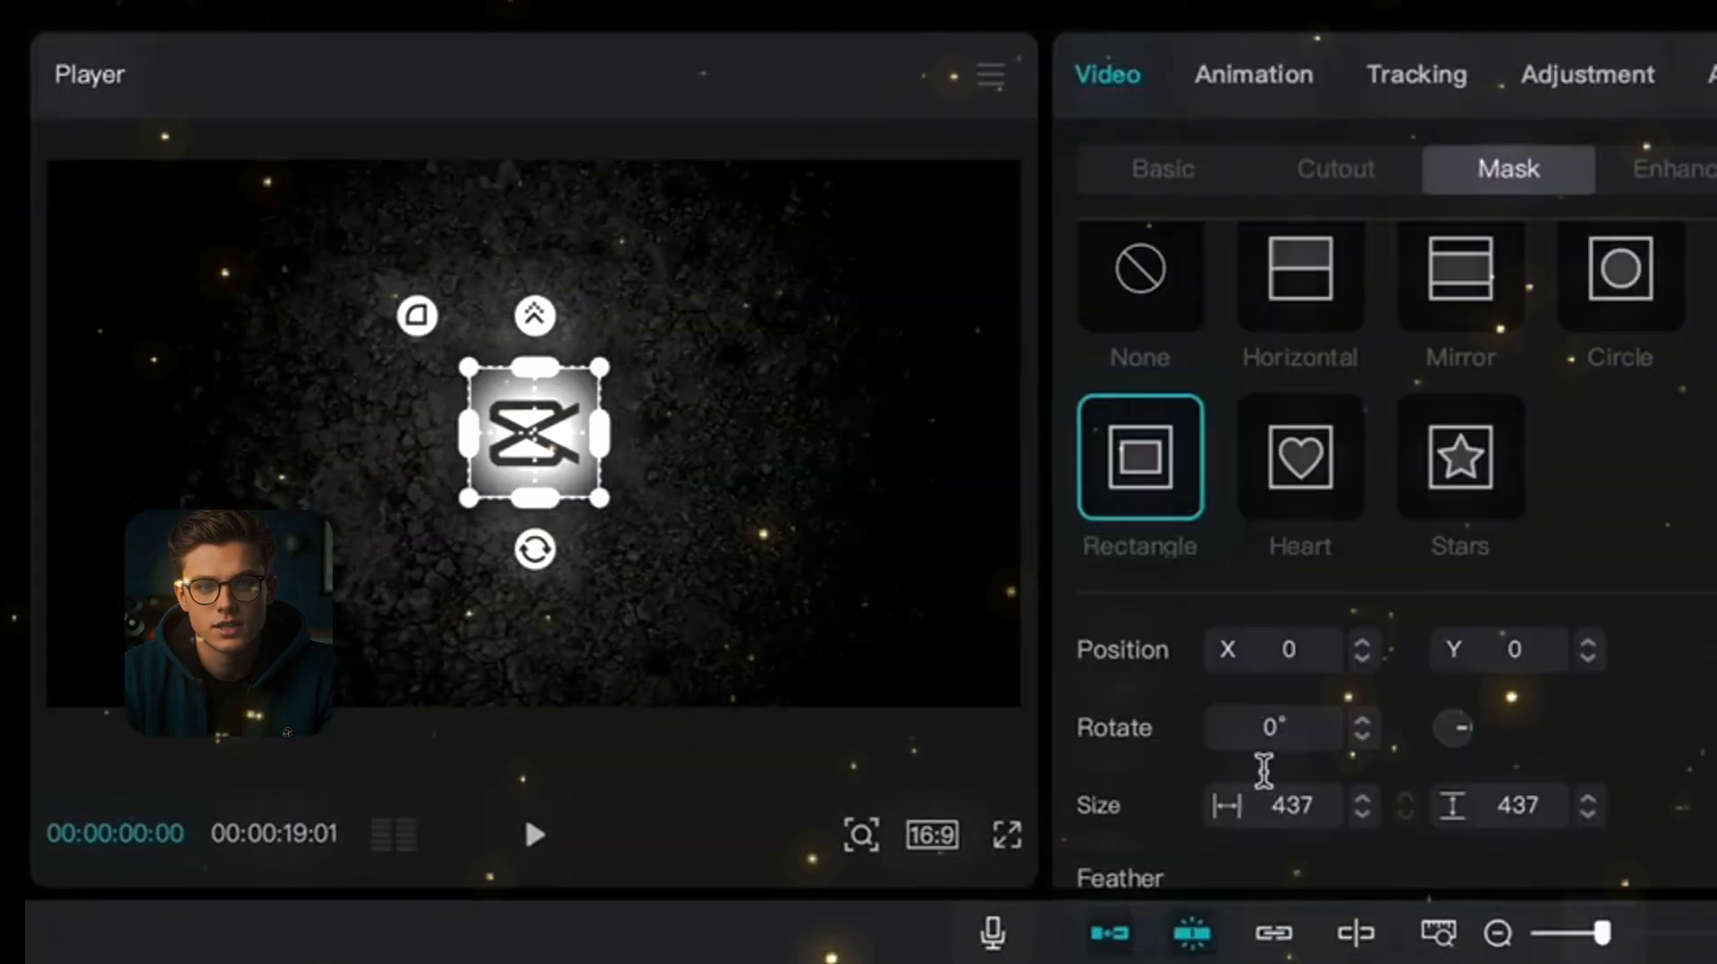
scroll(1263, 769, "down", 3)
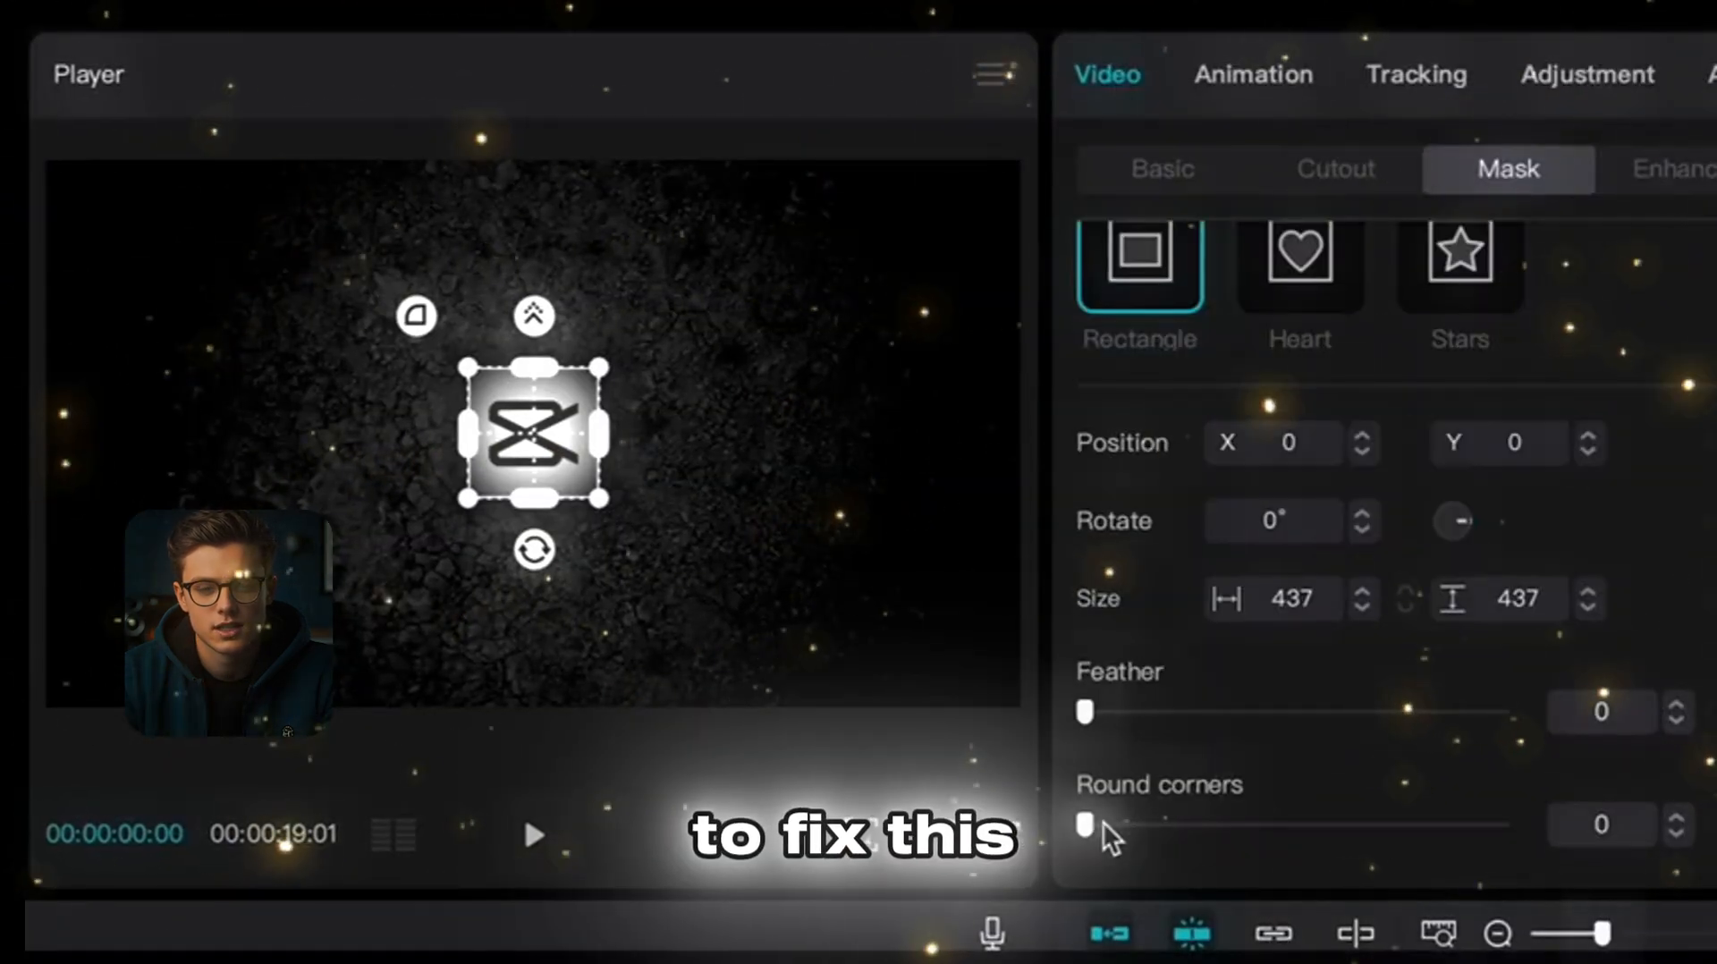
left_click_drag(1111, 824, 1267, 858)
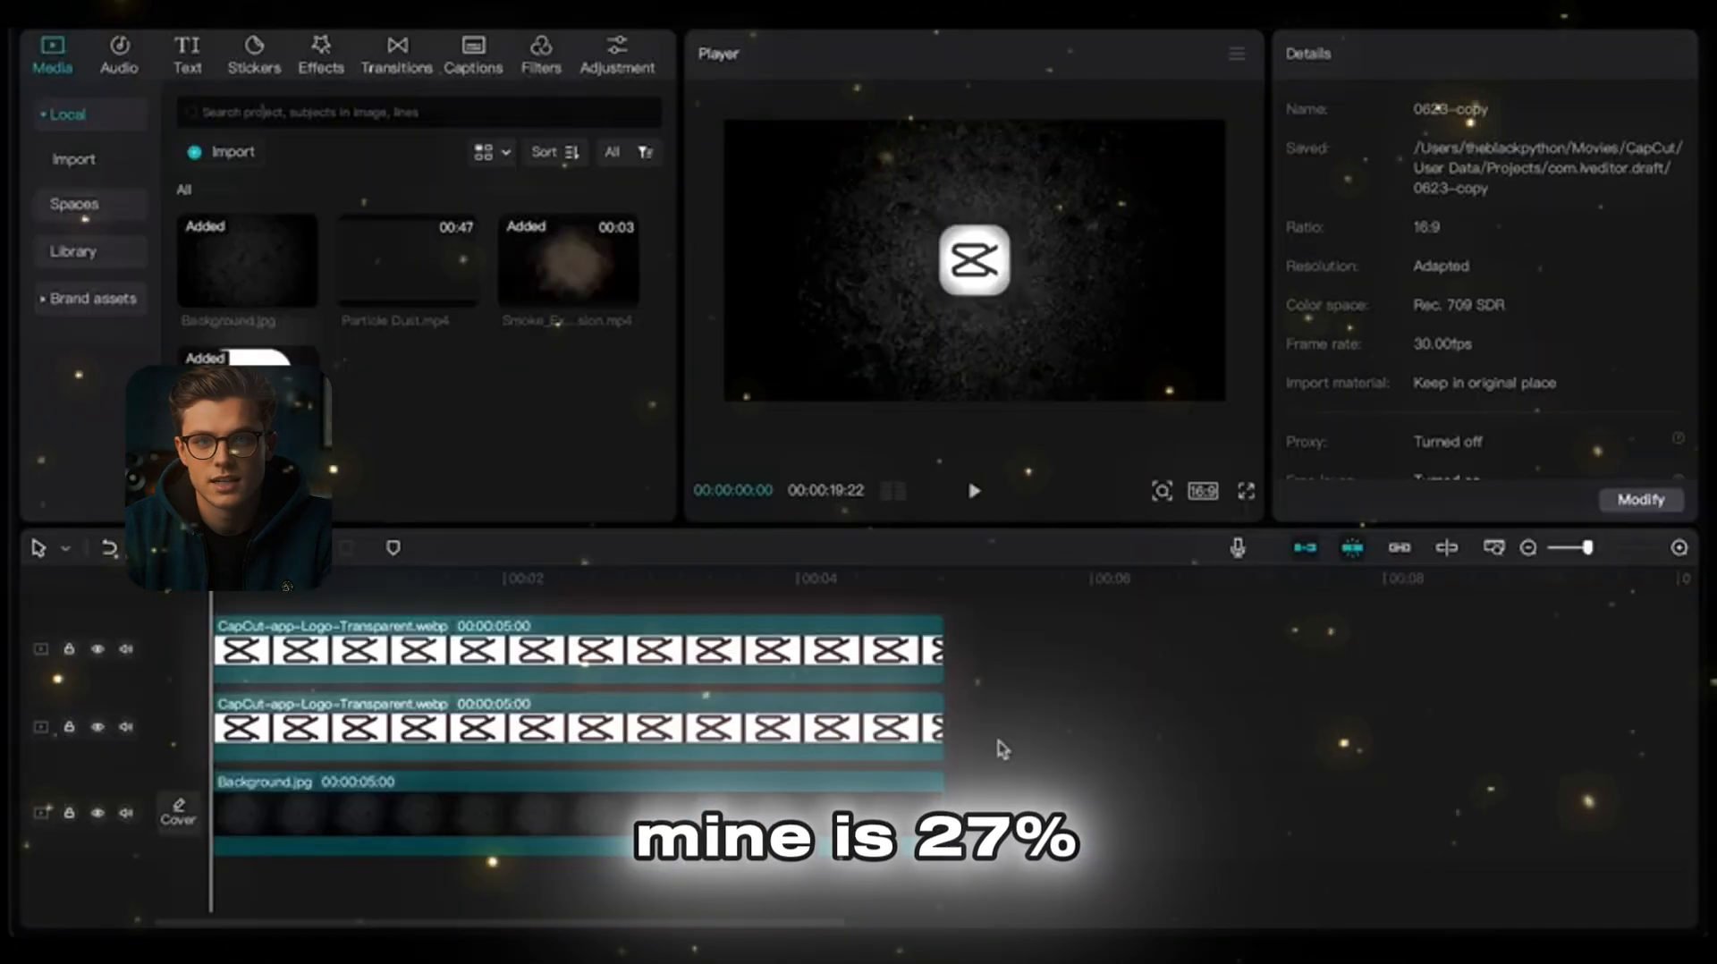
Step: Select the logo and shadow layers together, move their start to frame 4, and greatly enlarge their scale
left_click_drag(998, 743, 919, 662)
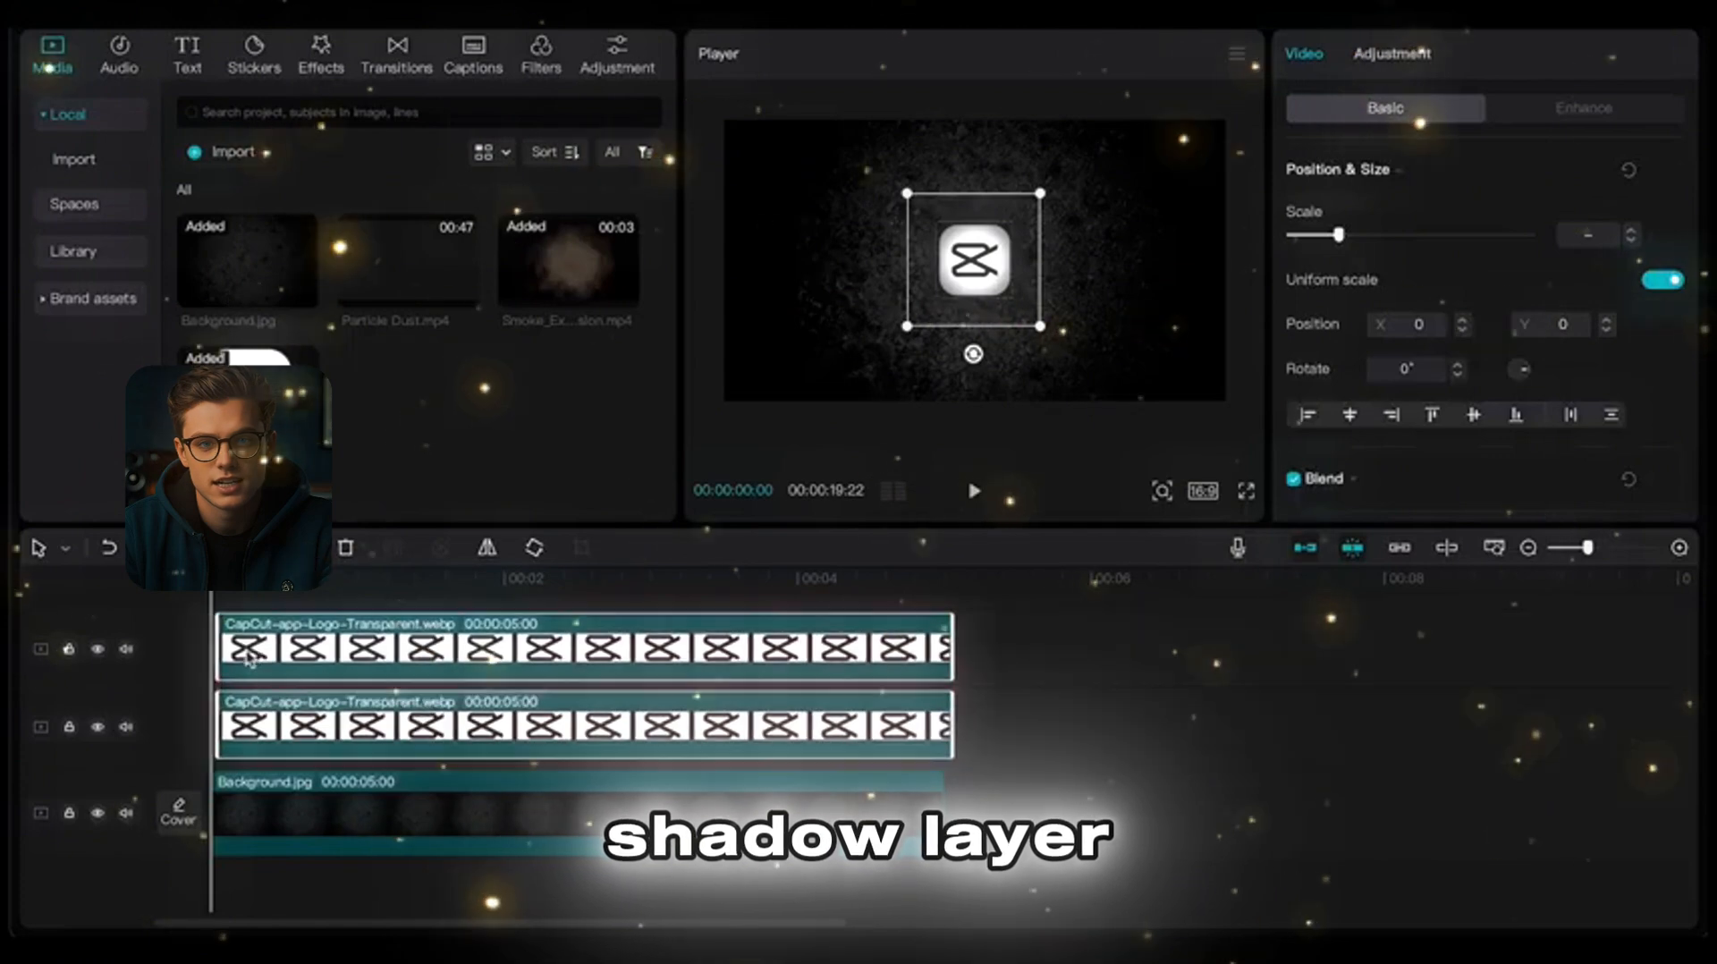
left_click_drag(250, 659, 258, 662)
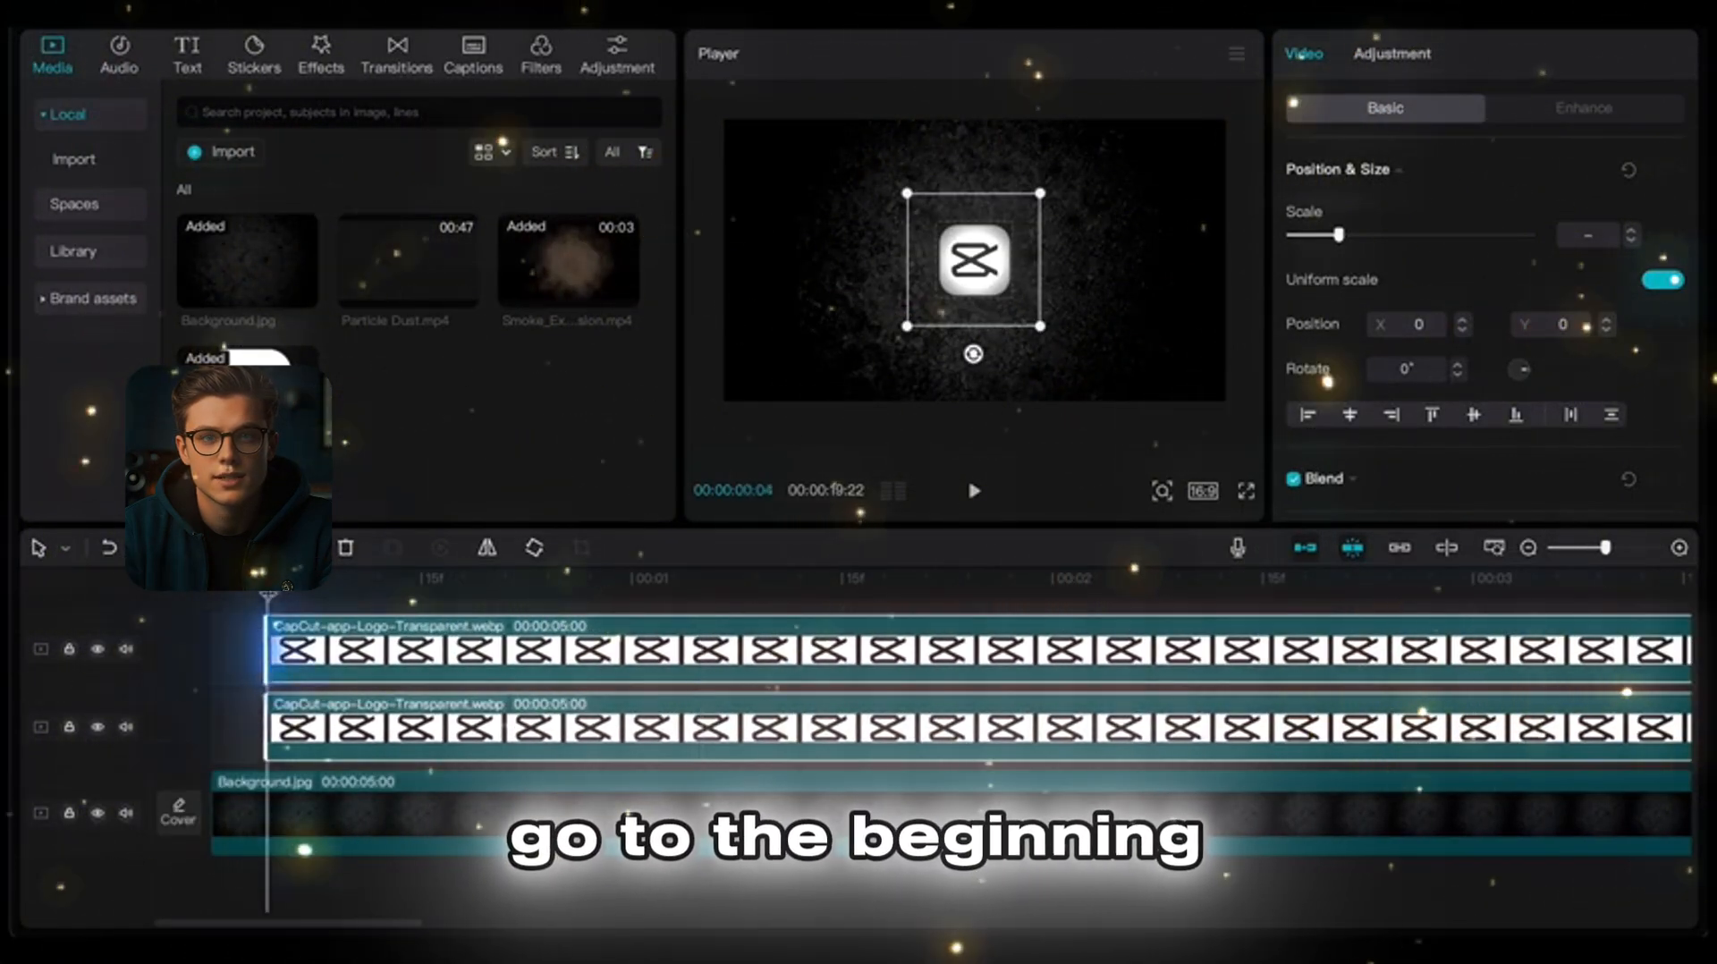
left_click_drag(1339, 235, 1664, 190)
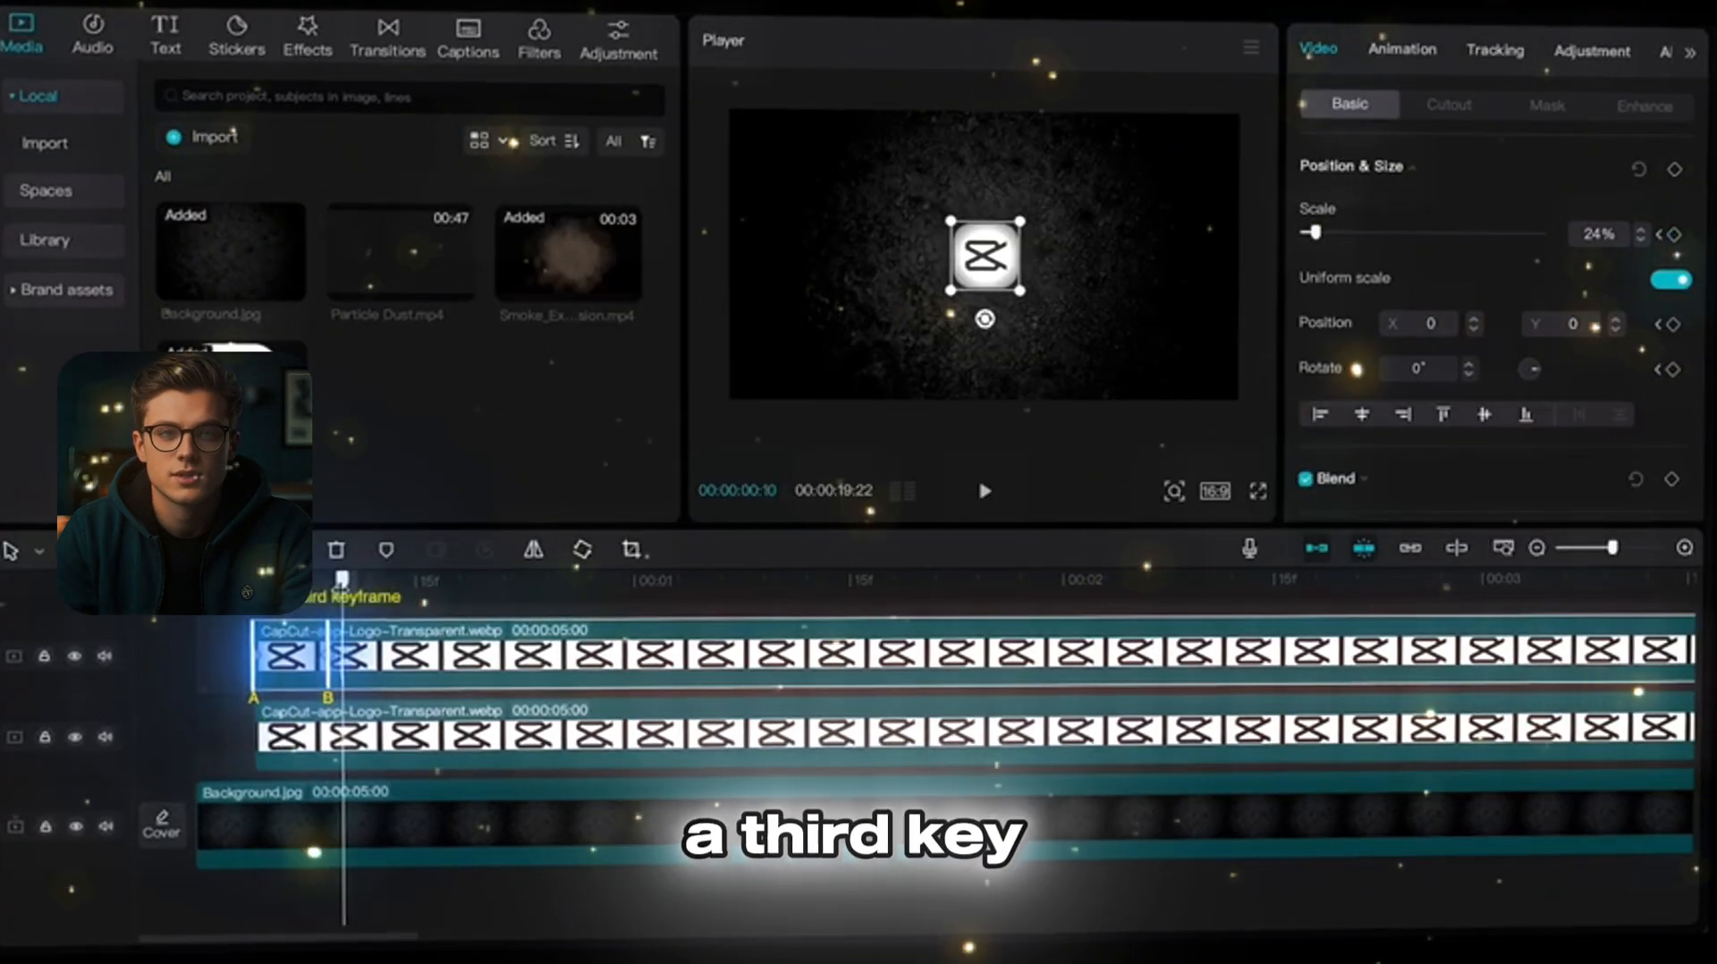
Step: Keyframe the top logo's scale at 28% on frame 10 and 27% on frame 12, and play the result
type("28")
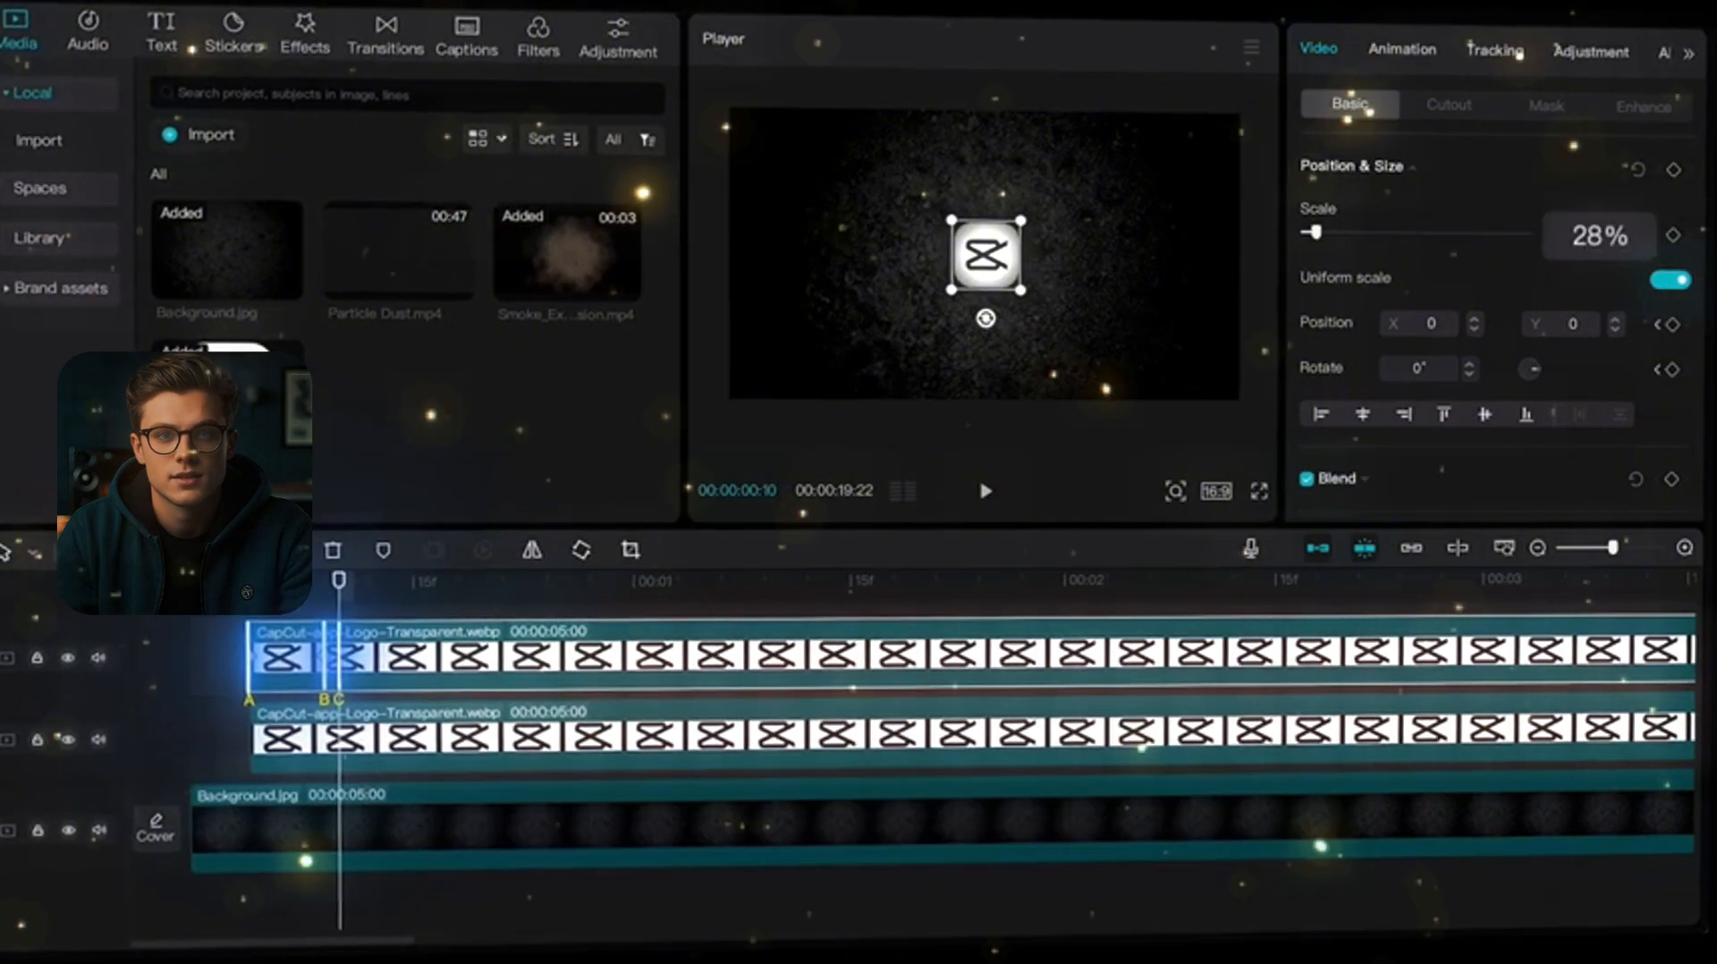
key("Right")
key("Right")
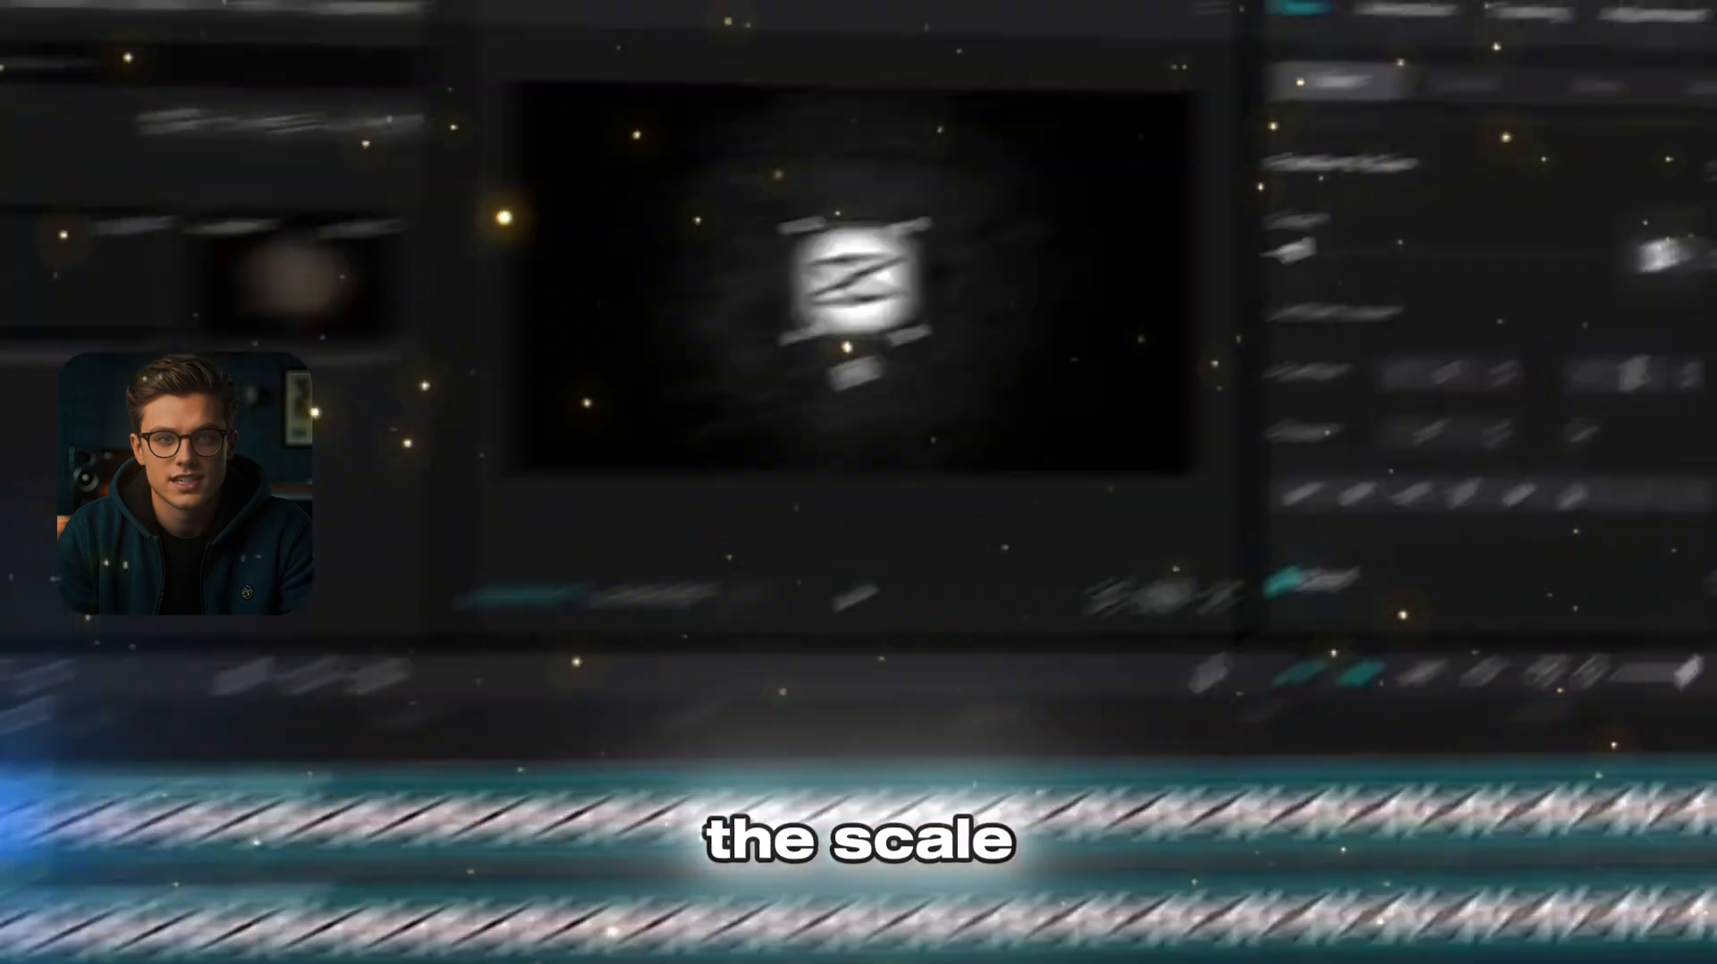
type("27")
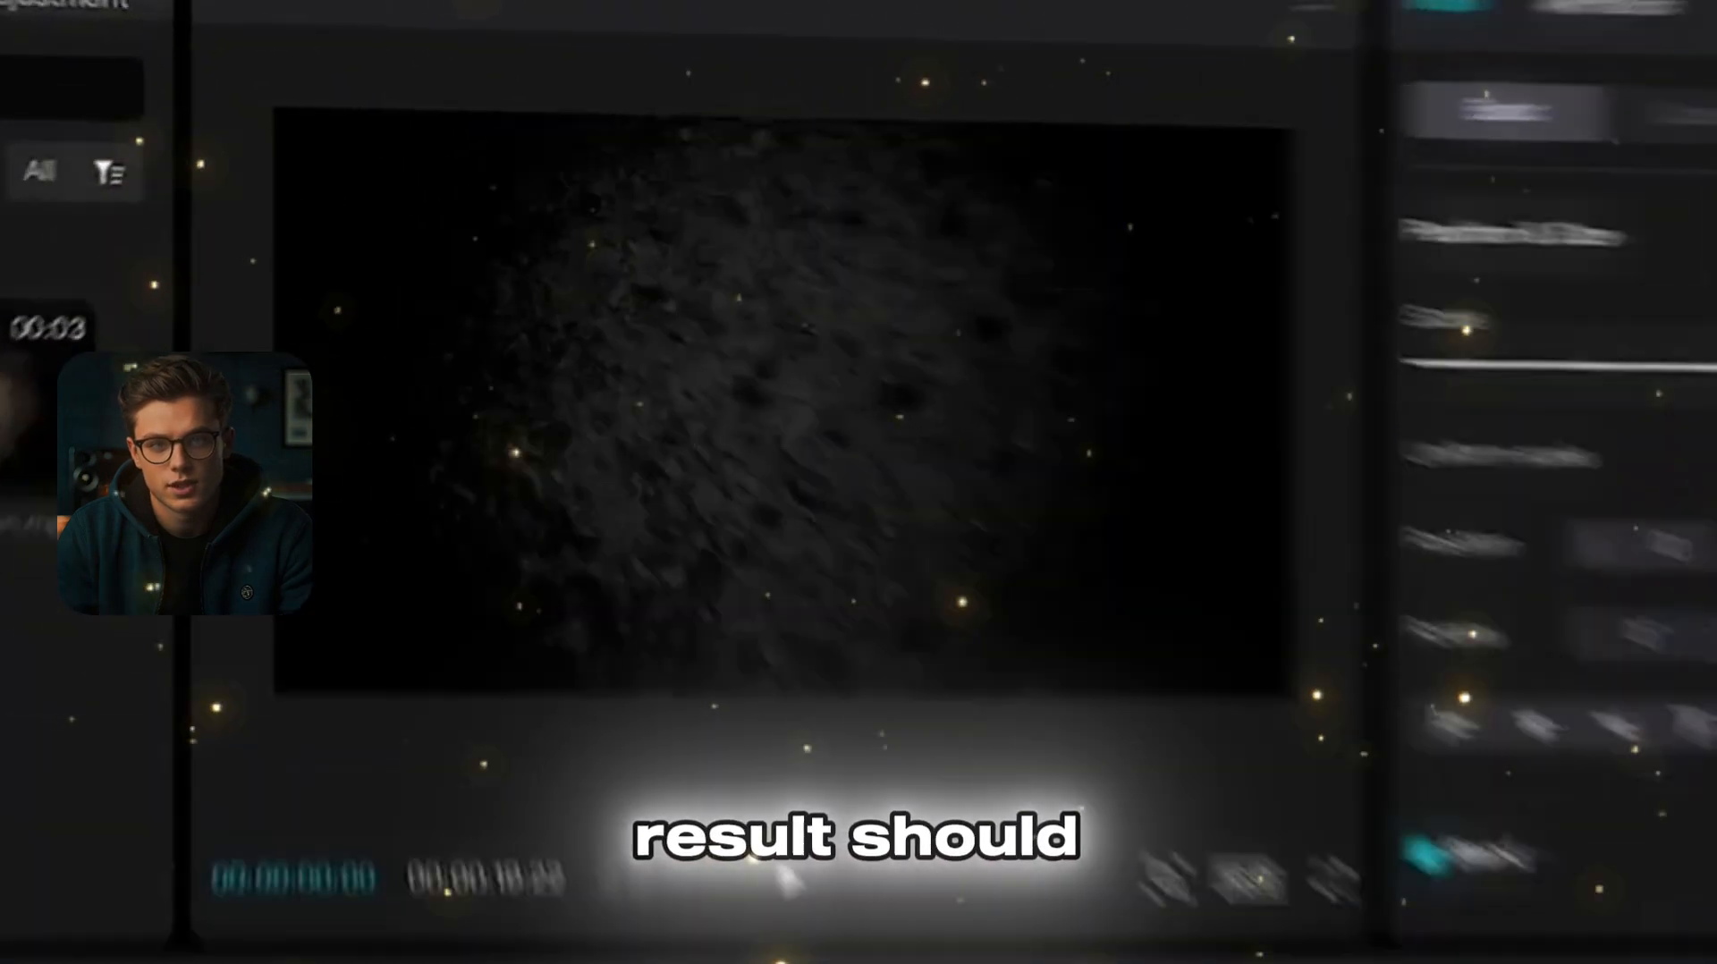
key("space")
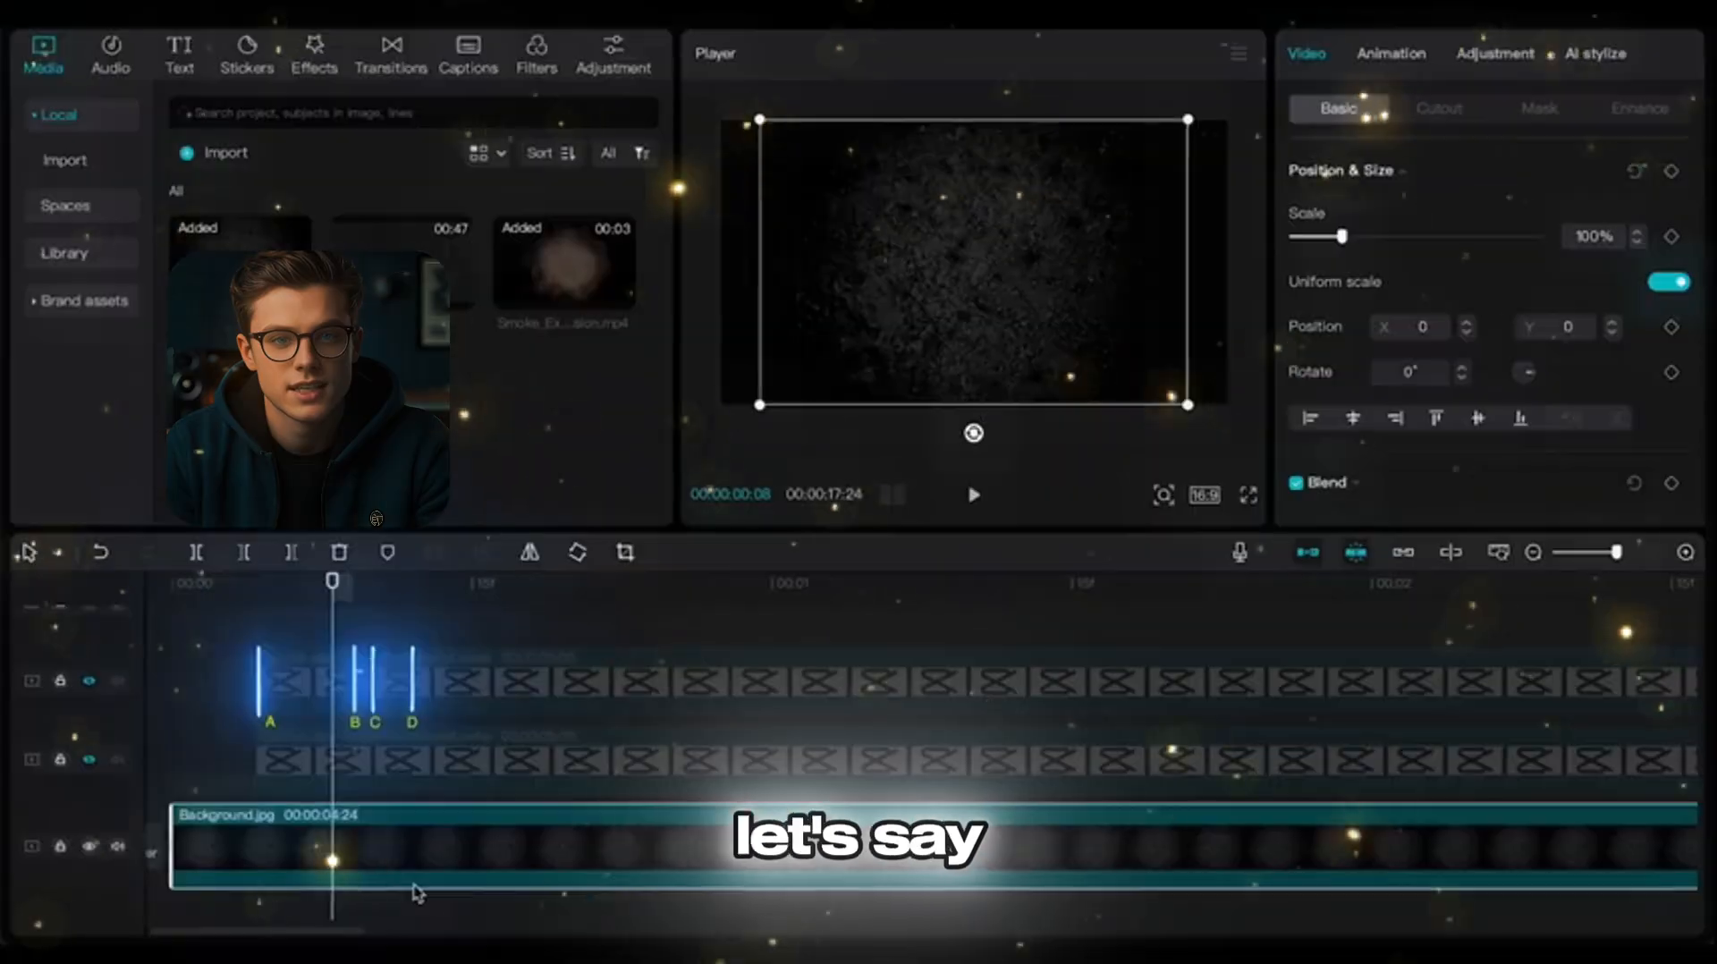
Step: Keyframe the background image's scale at 104% on frame 8 and 108% on frame 9
left_click(1620, 218)
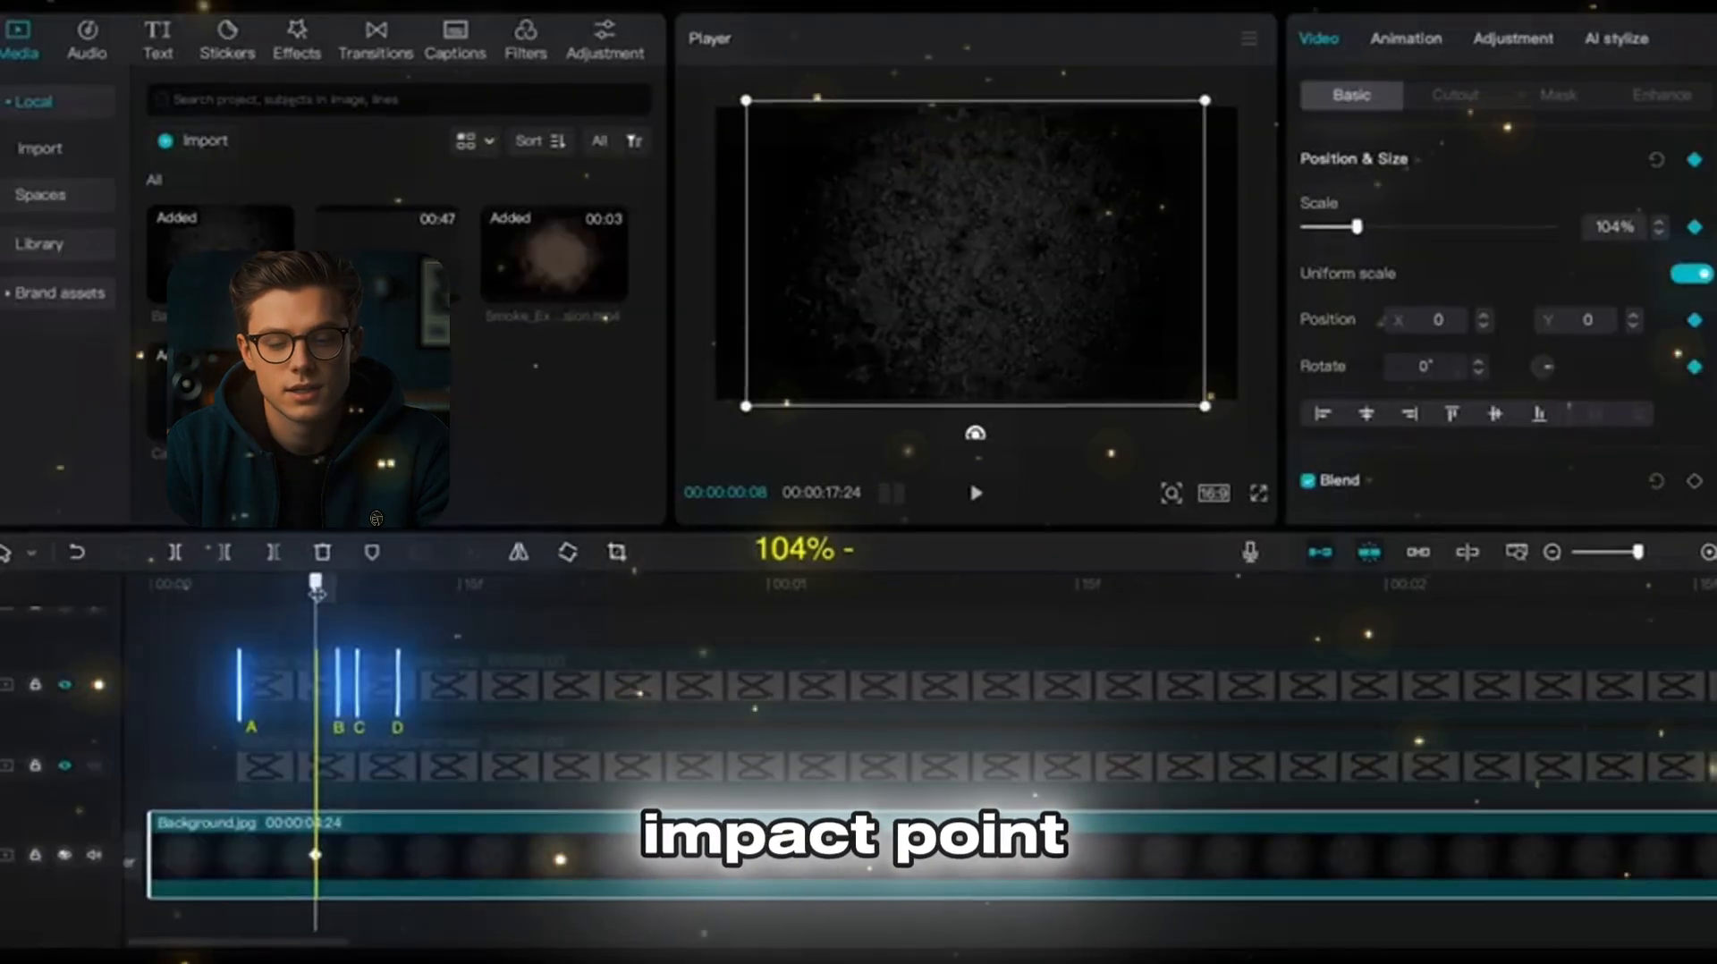
left_click(327, 592)
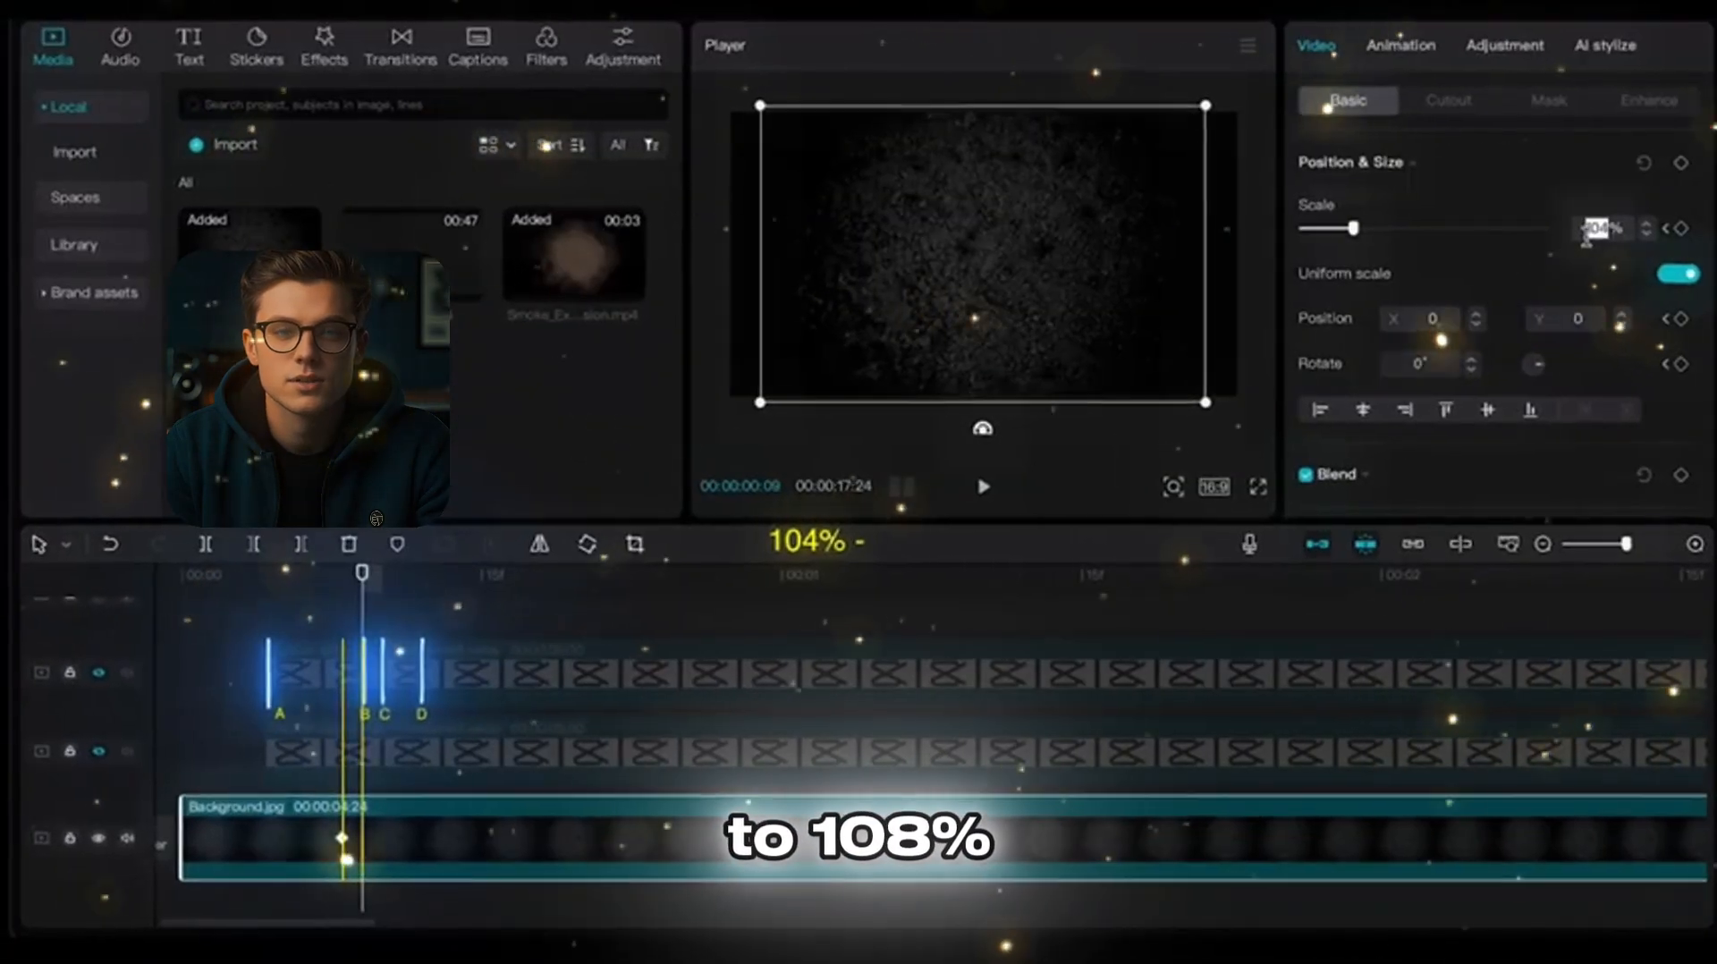
key("Return")
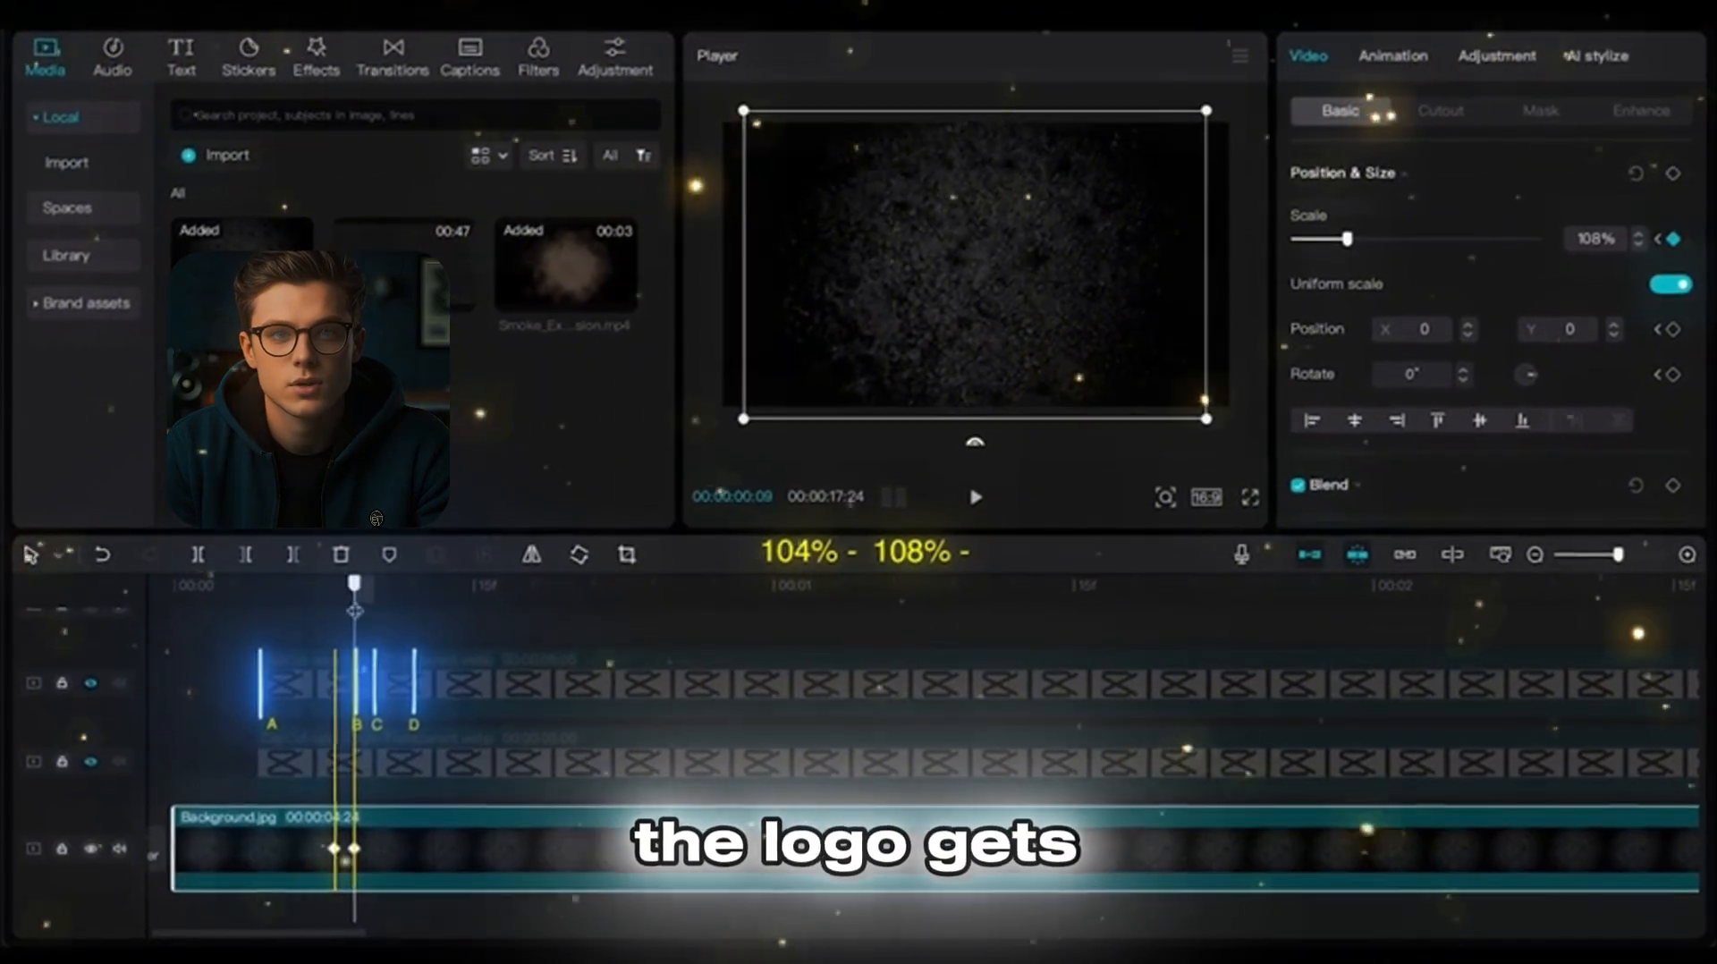
Step: Add background scale keyframes of 102% on frame 10 and 104% on frame 12, and preview the shake
left_click_drag(355, 610, 408, 603)
left_click(1595, 238)
type("102")
key("Return")
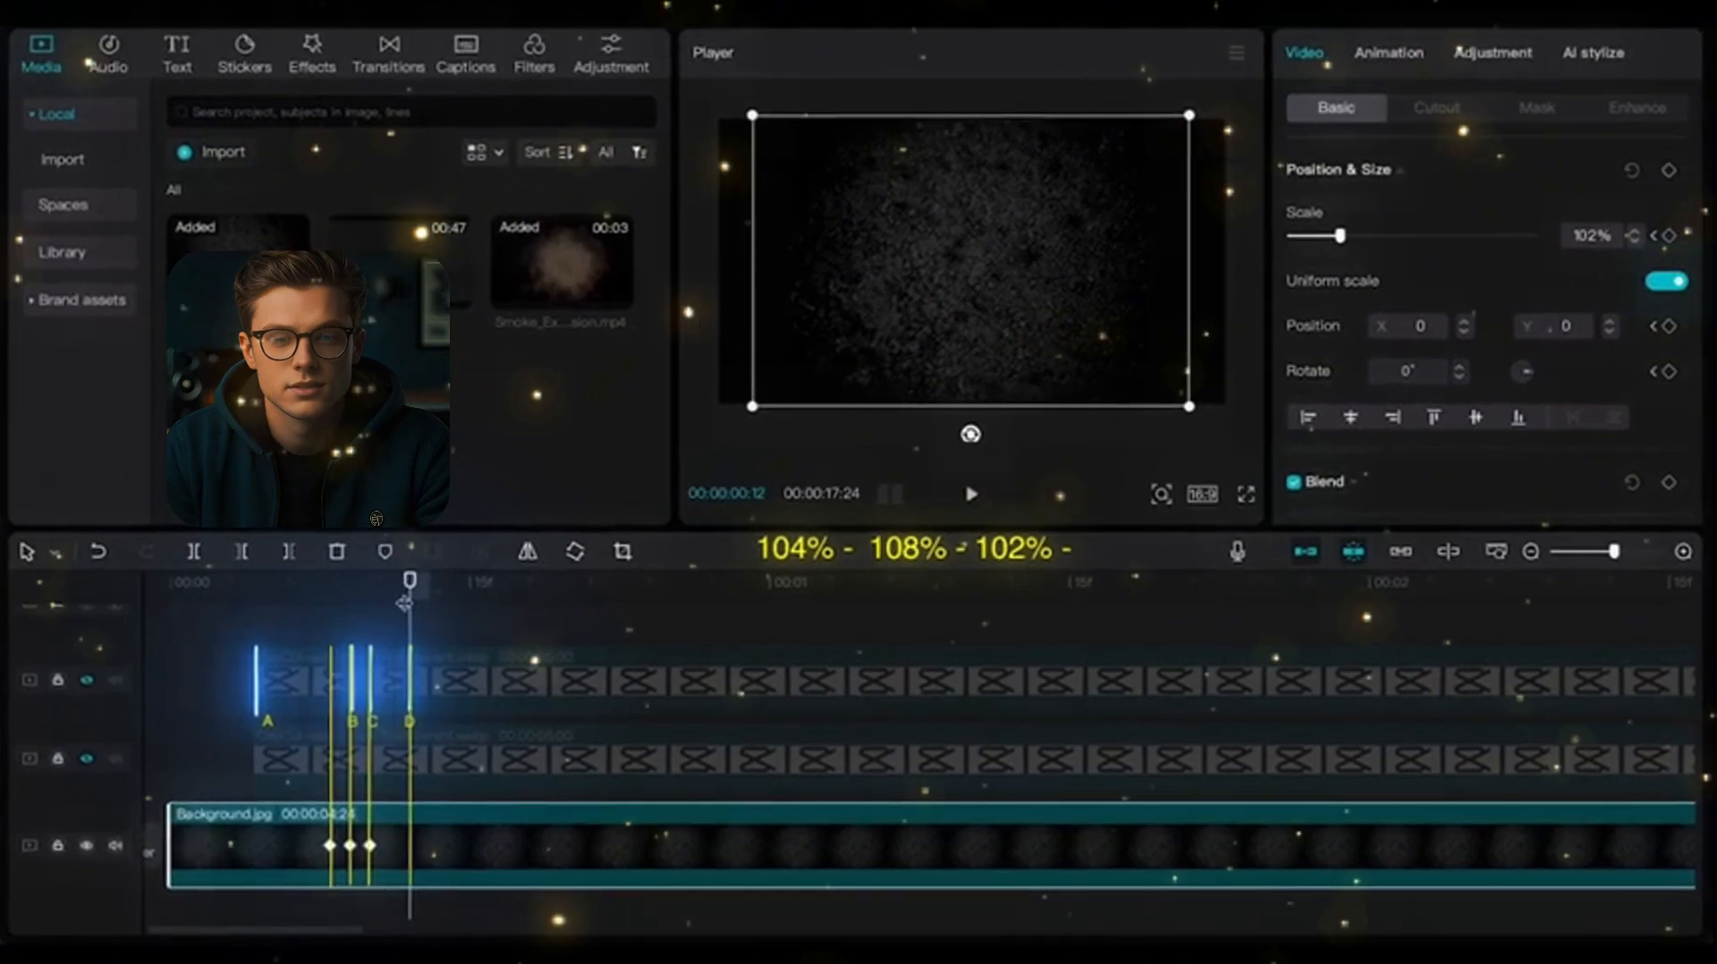
type("104")
key("Return")
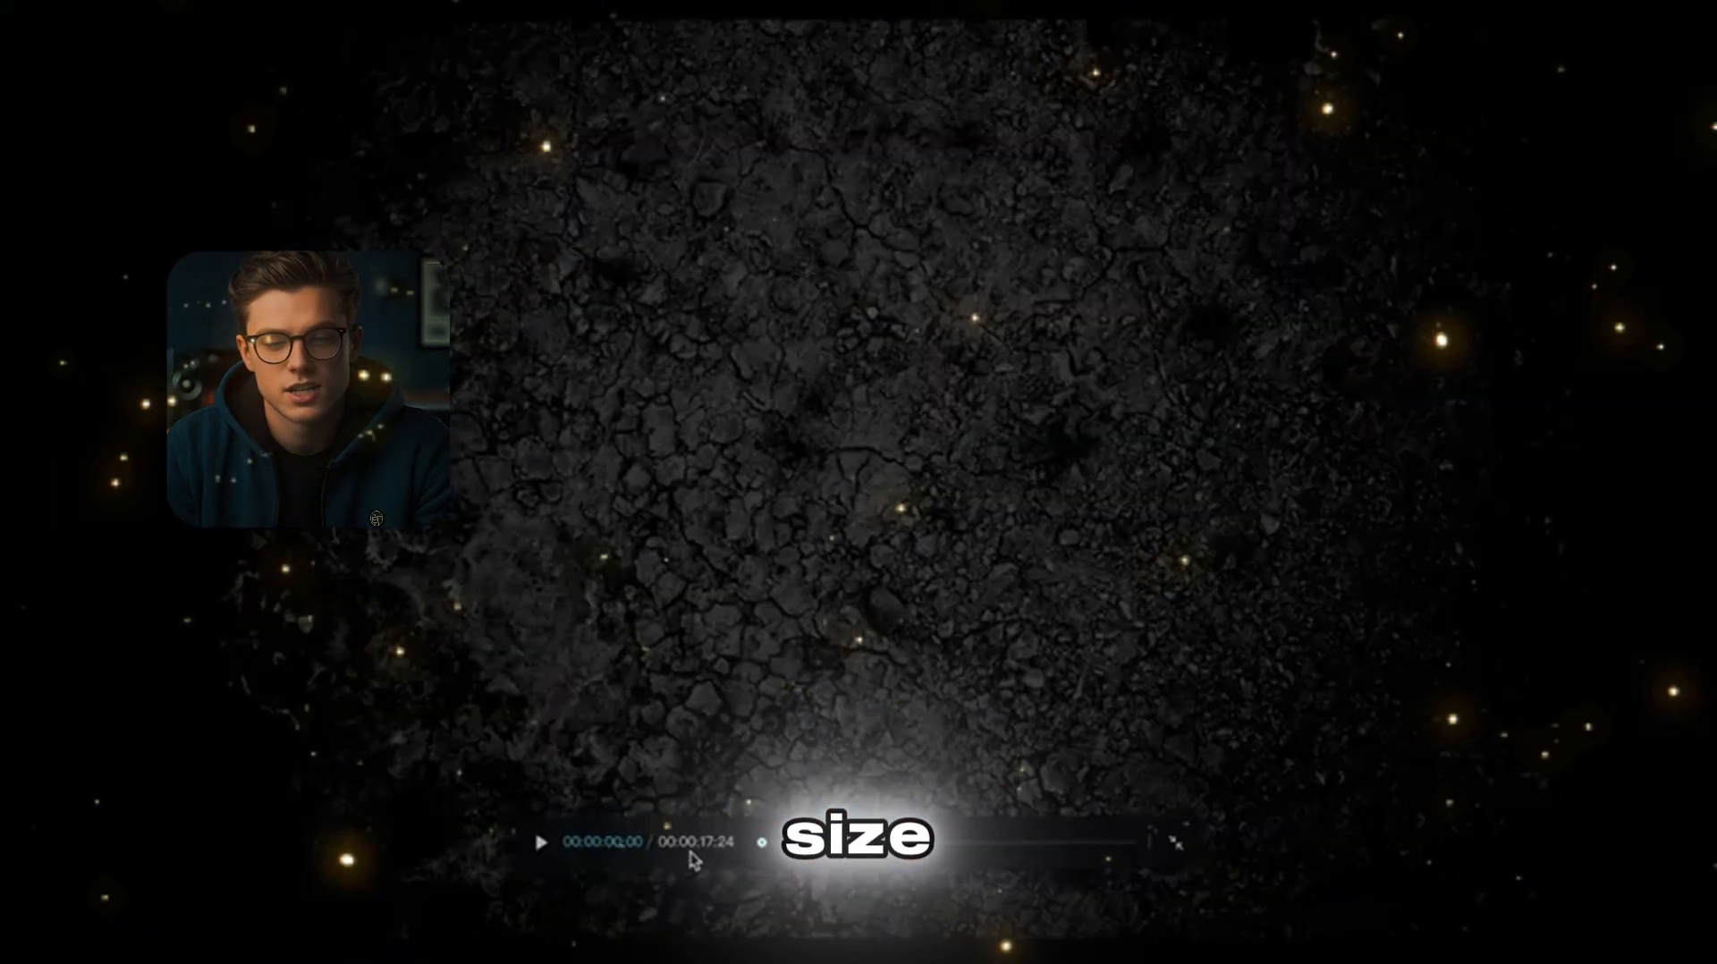
key("space")
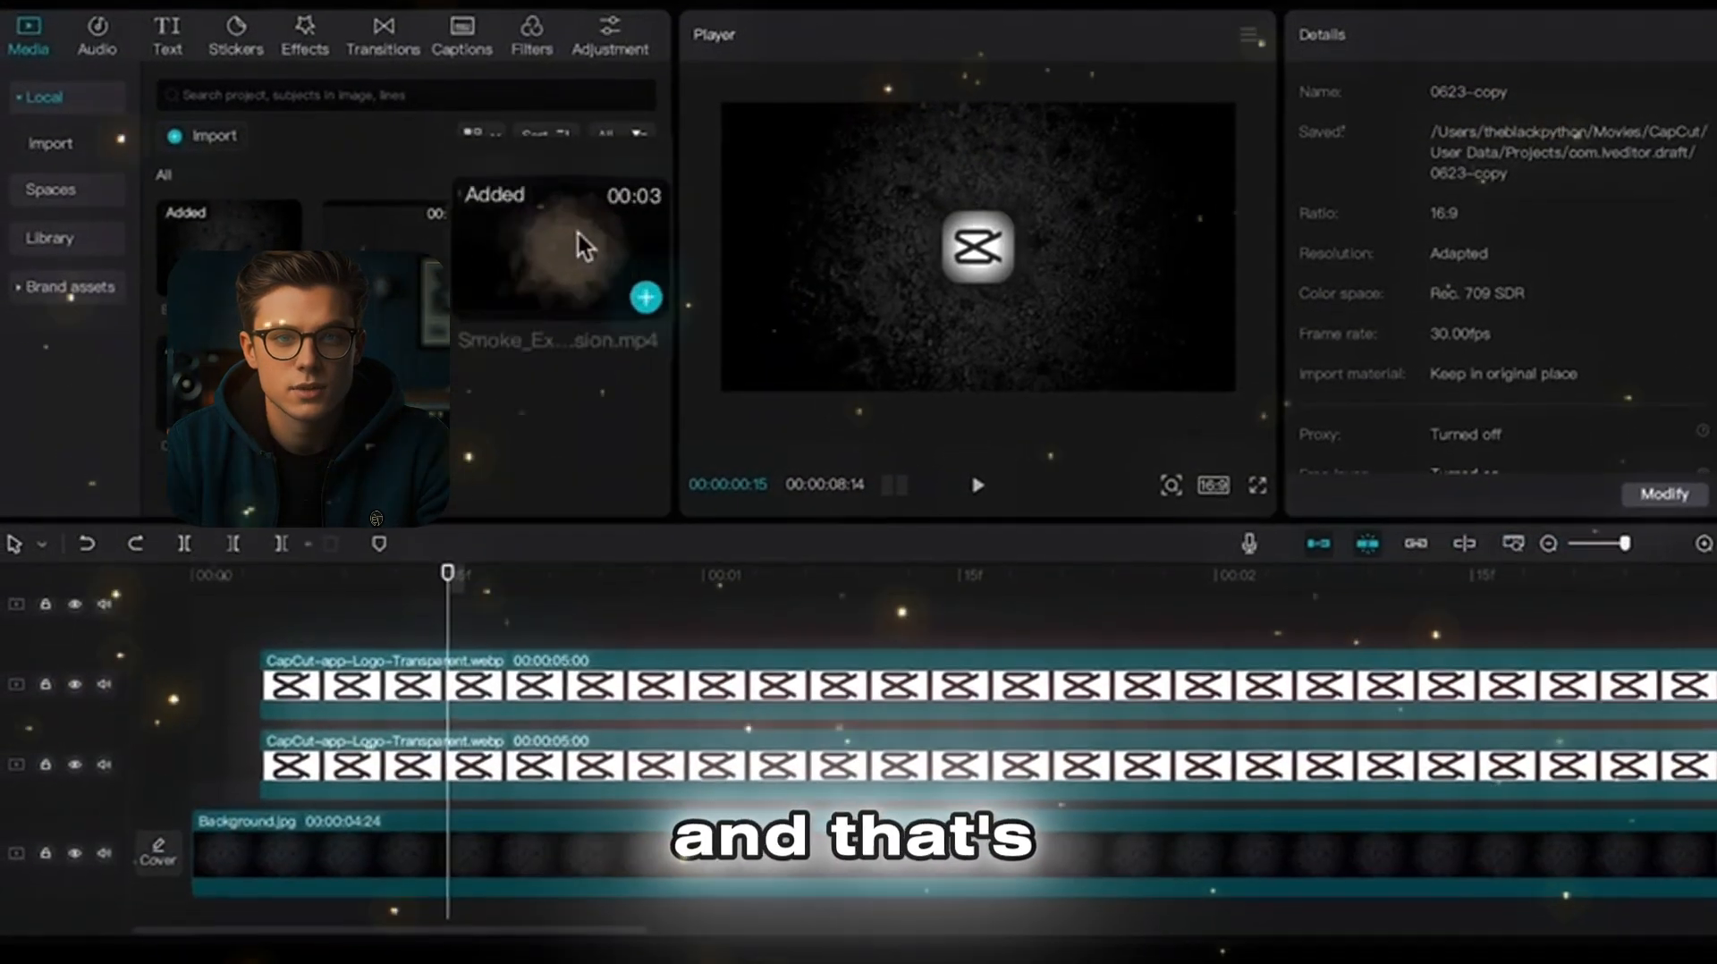
Step: Place the smoke explosion clip between the logo and its shadow layer and set its blend mode to Screen
left_click_drag(581, 246, 207, 748)
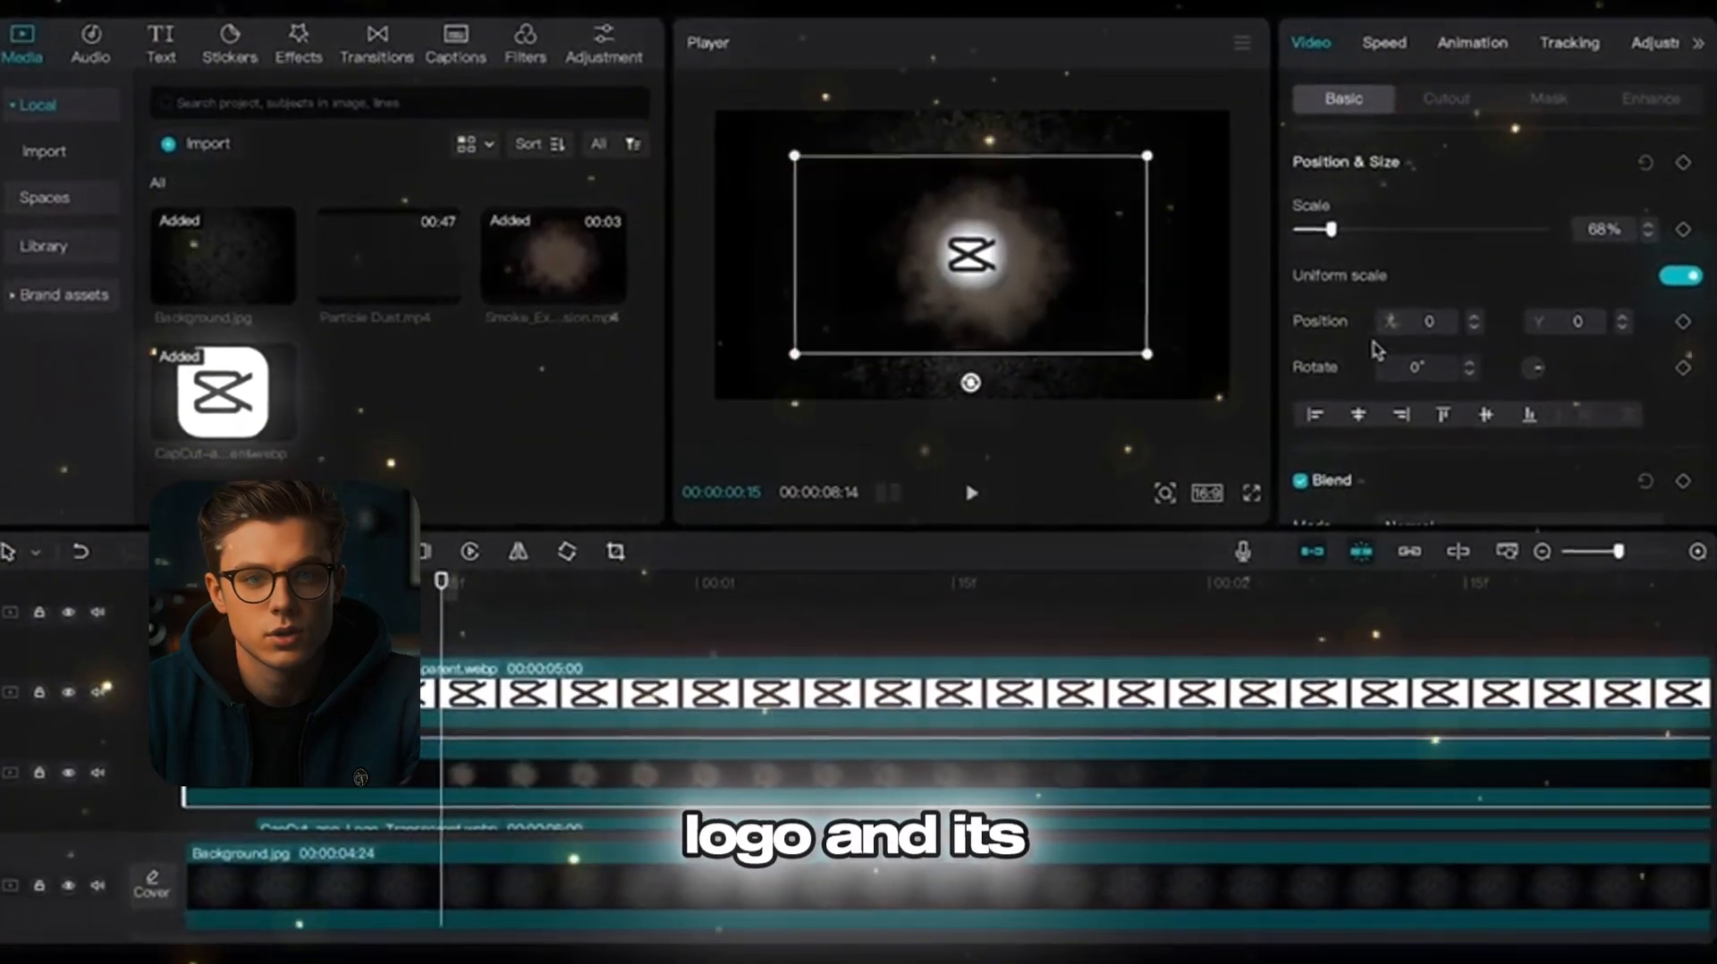
scroll(1375, 344, "down", 5)
left_click(1421, 233)
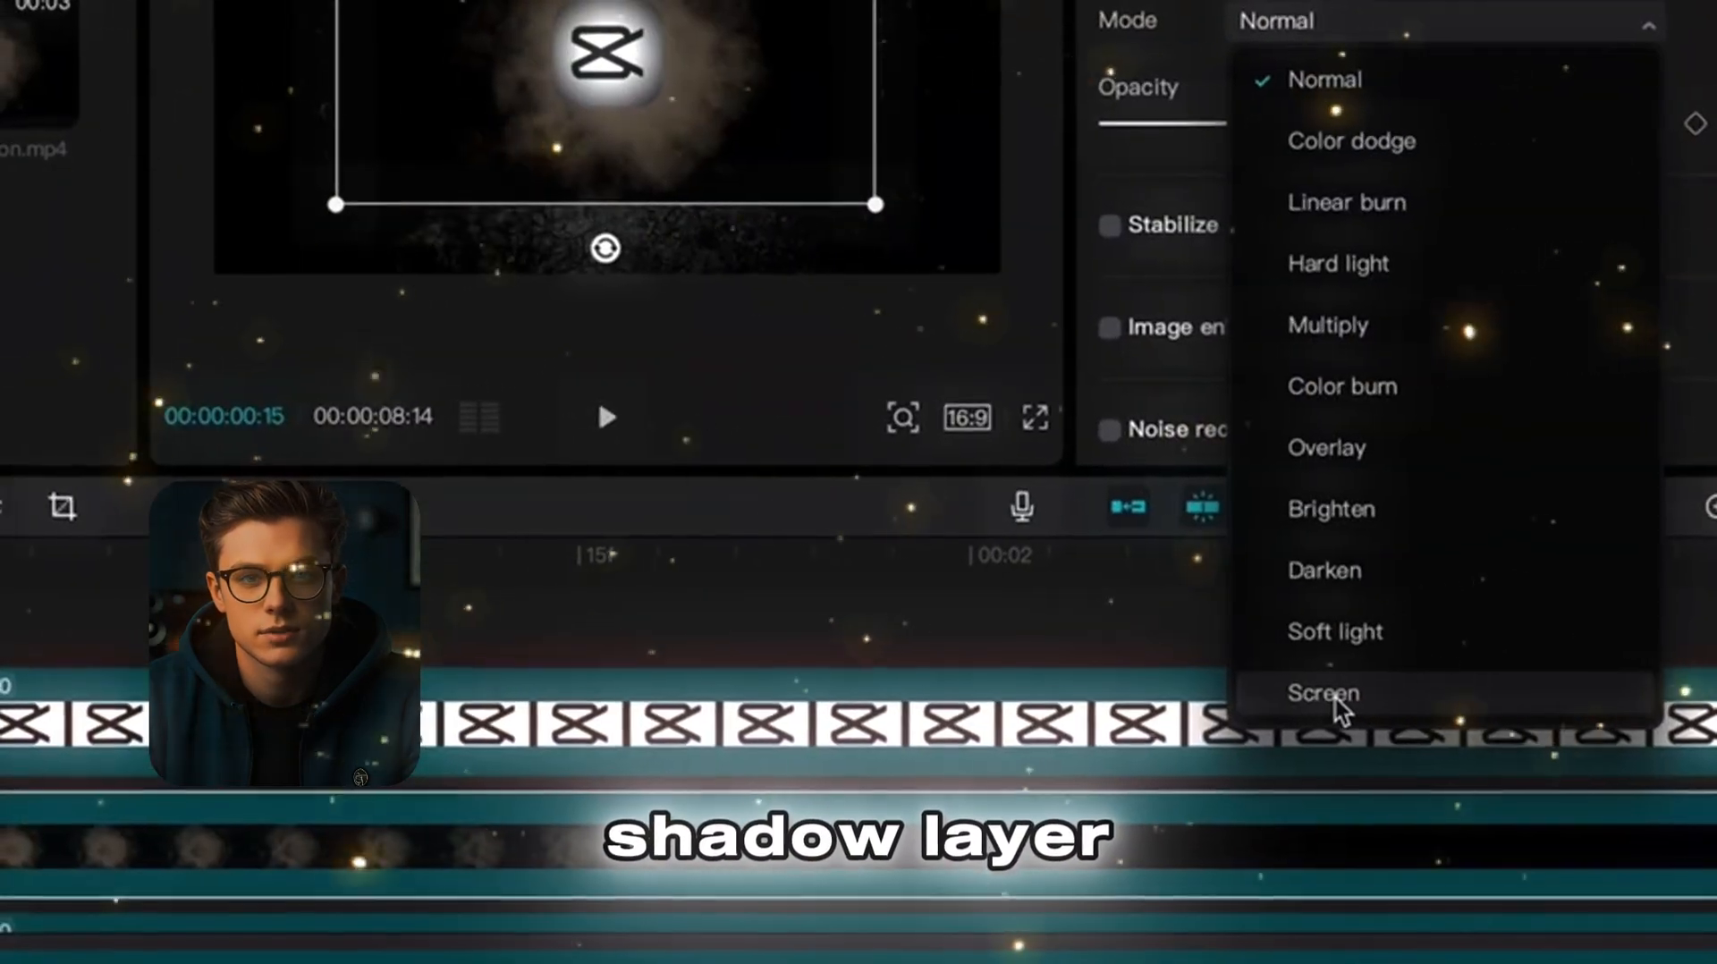
left_click(1332, 699)
Step: Adjust the smoke explosion clip's basic color settings
left_click(1670, 32)
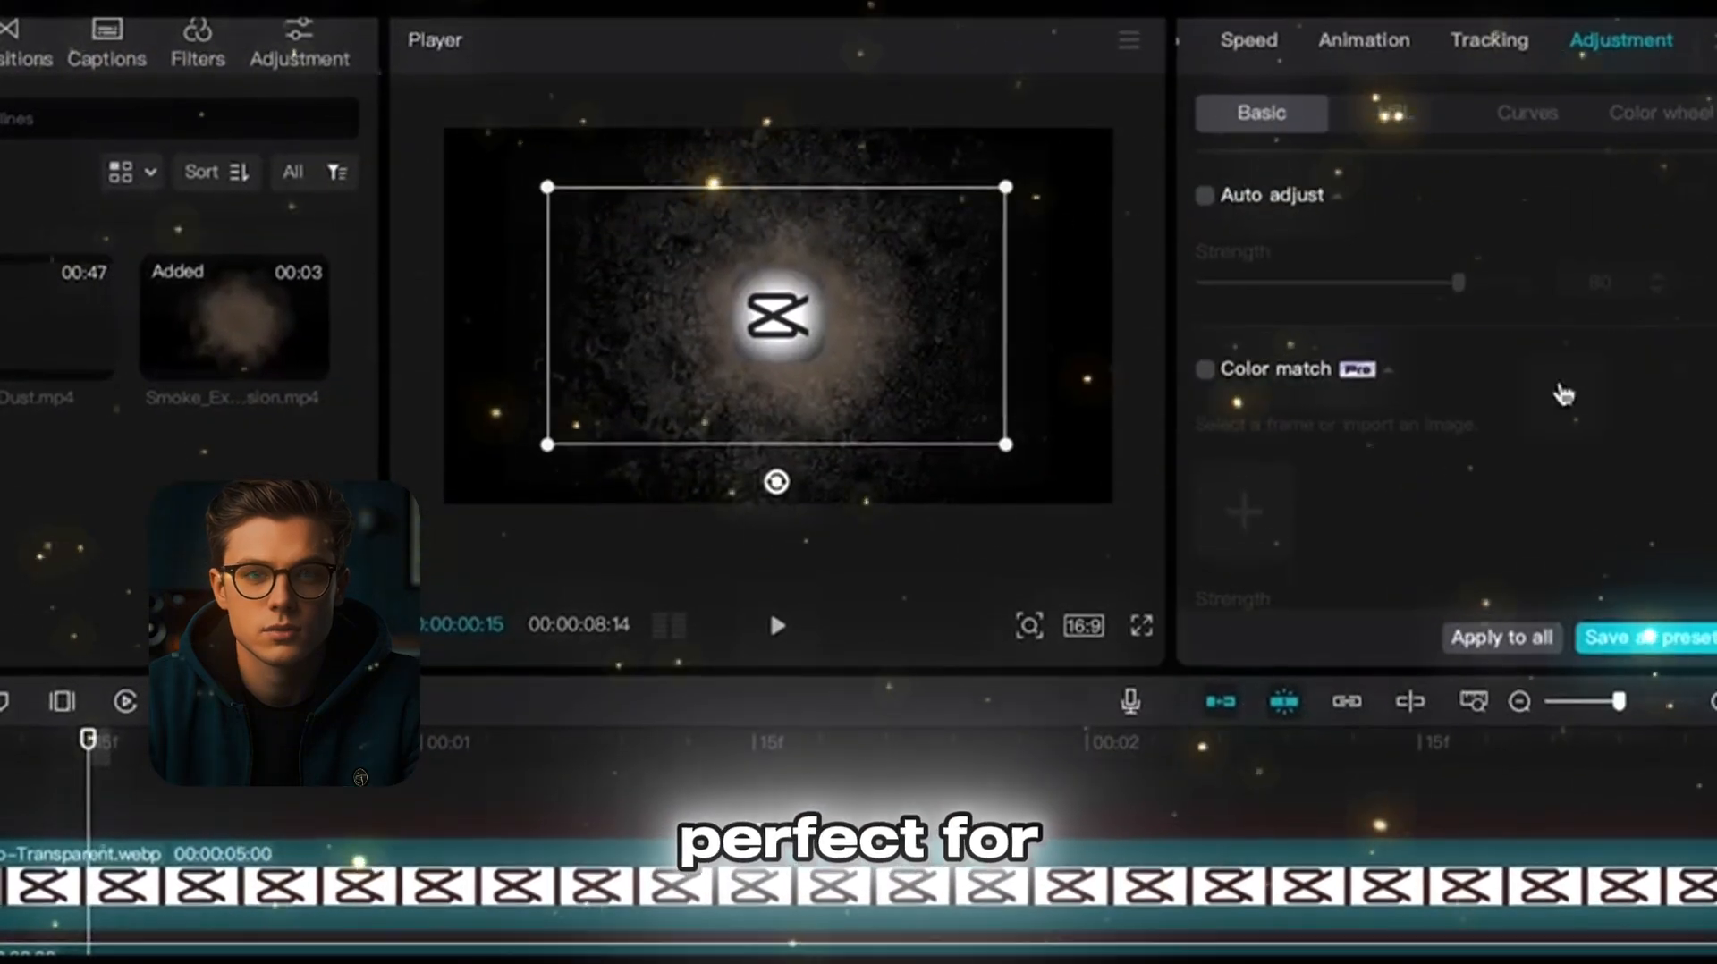
scroll(1554, 450, "down", 5)
left_click_drag(1429, 398, 1510, 401)
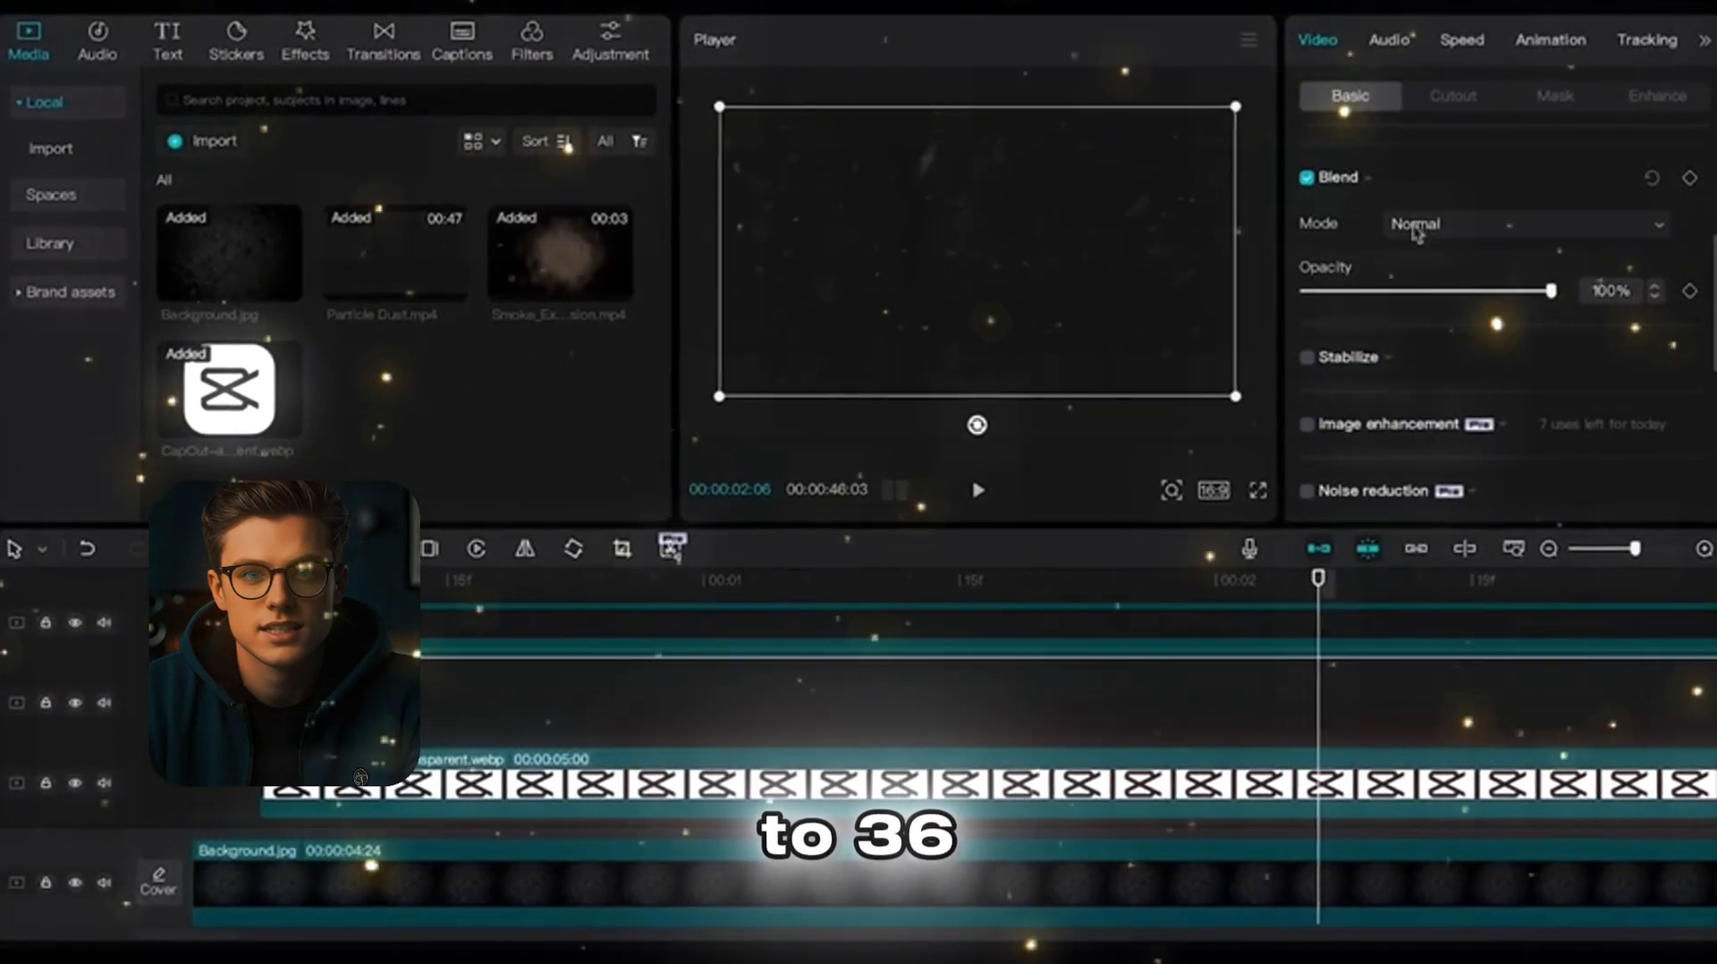
Step: Set the Particle Dust clip's blend mode to Screen and fine-tune its basic color adjustment
left_click(1519, 273)
left_click(1467, 666)
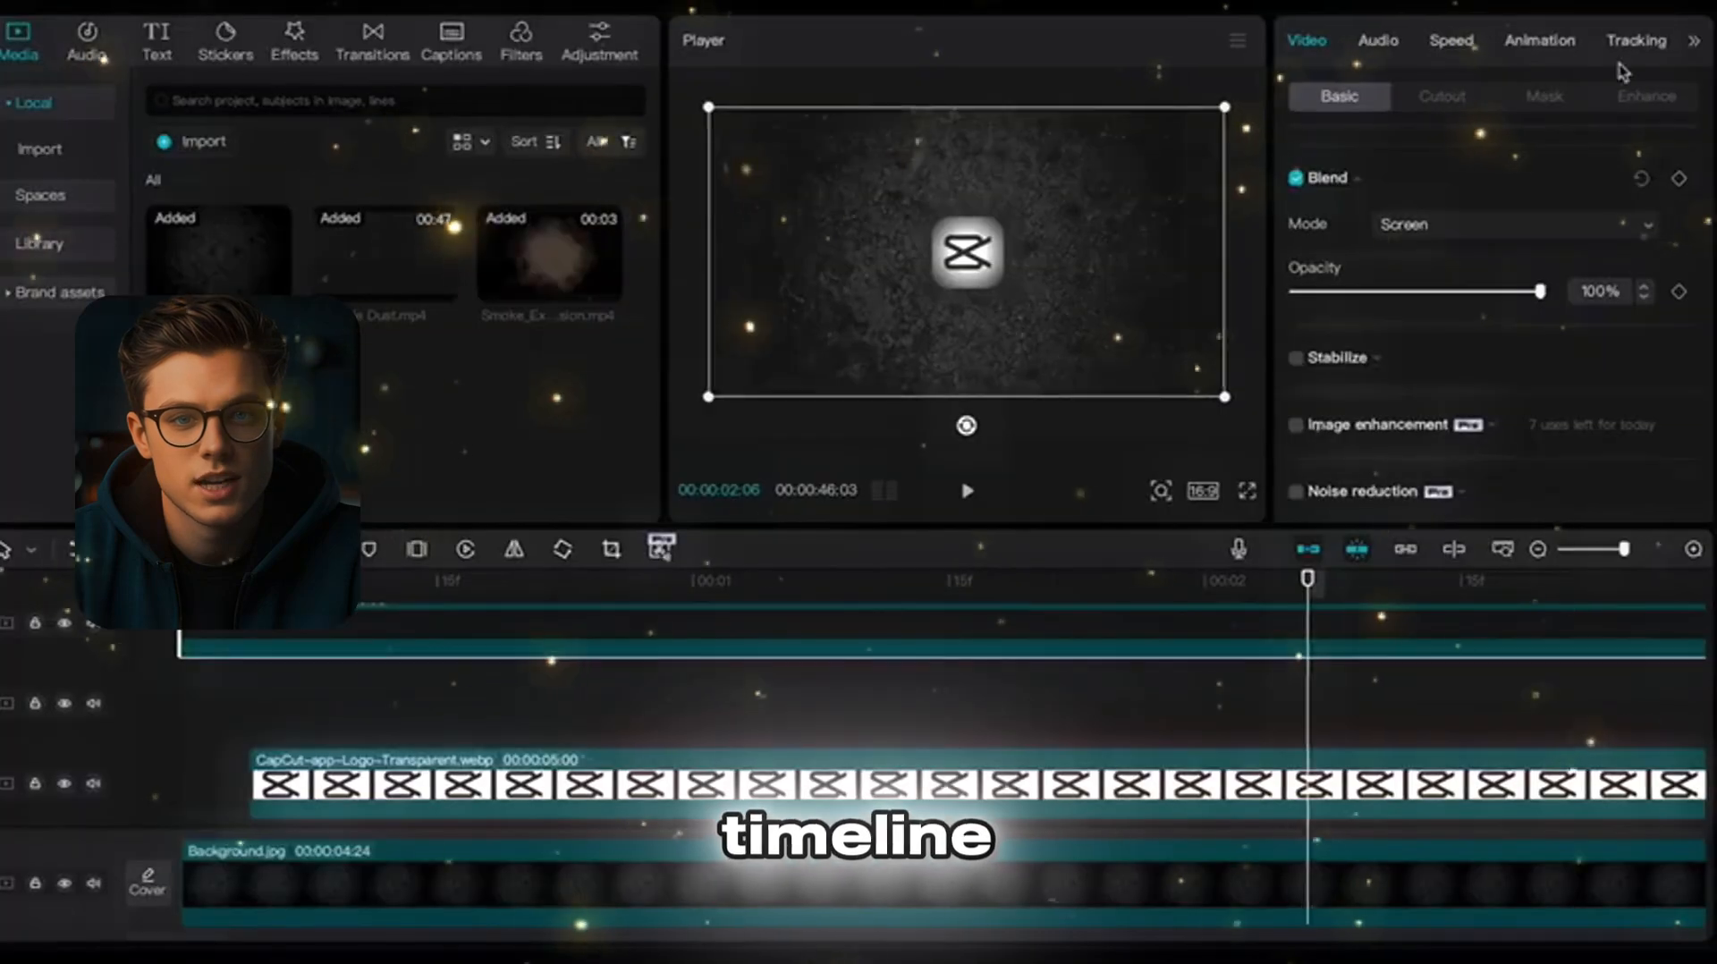
left_click(1697, 34)
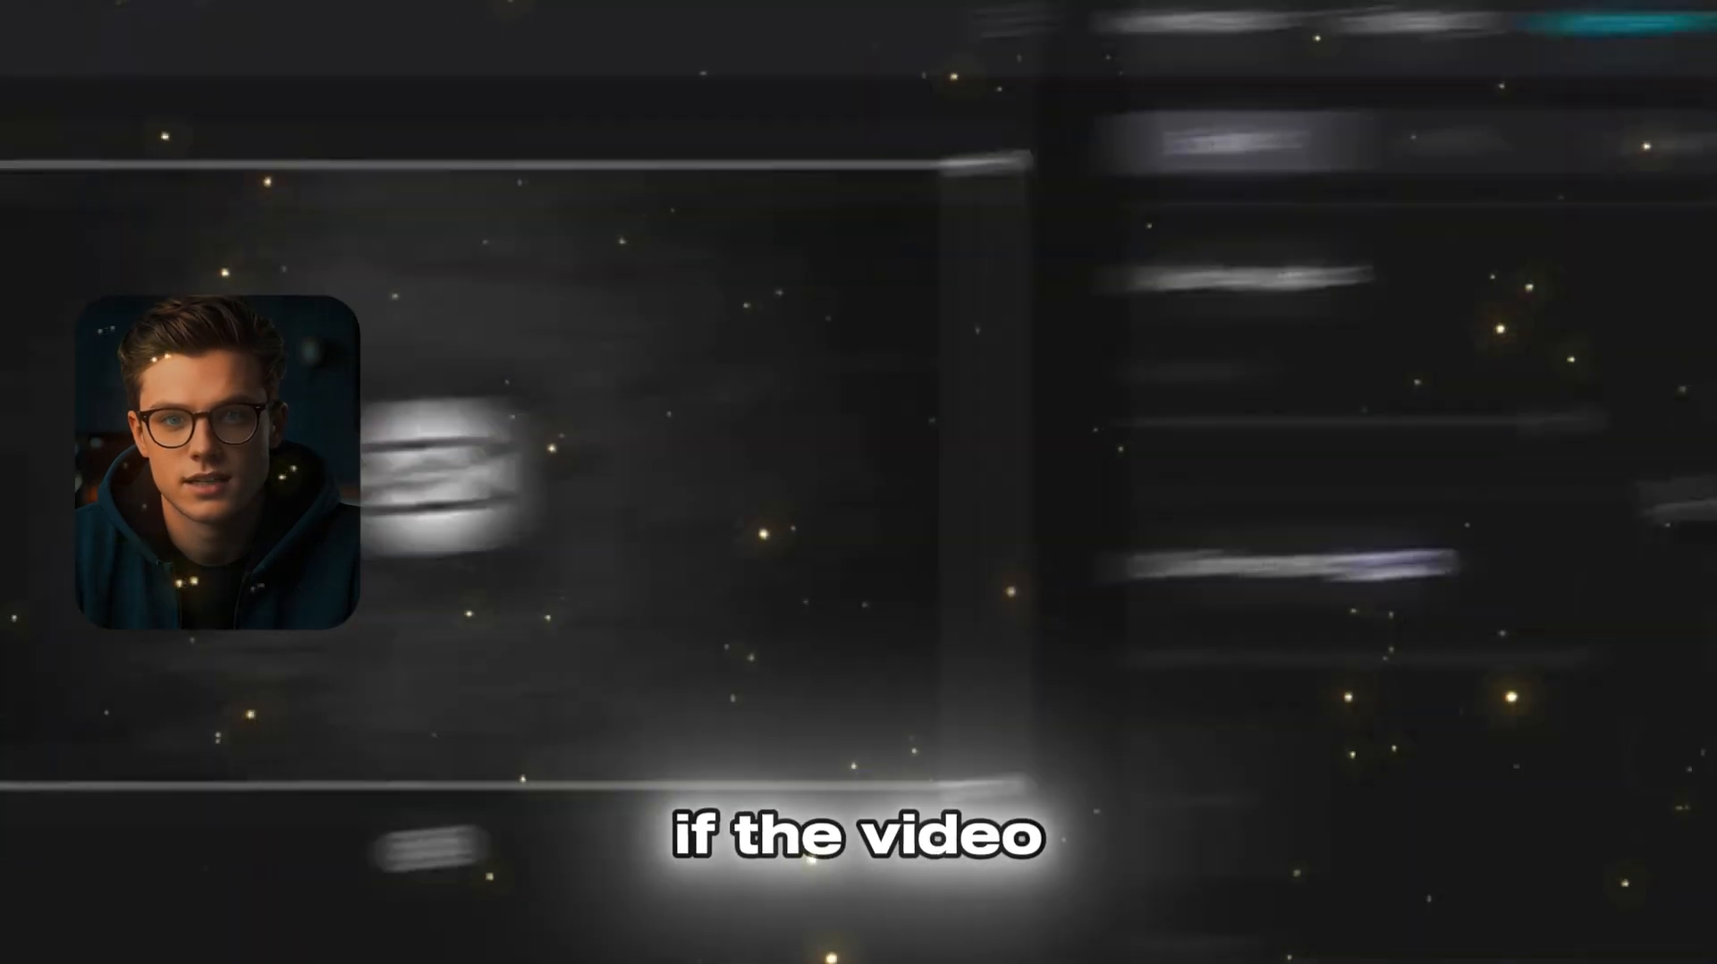
left_click(1526, 32)
scroll(1407, 631, "down", 10)
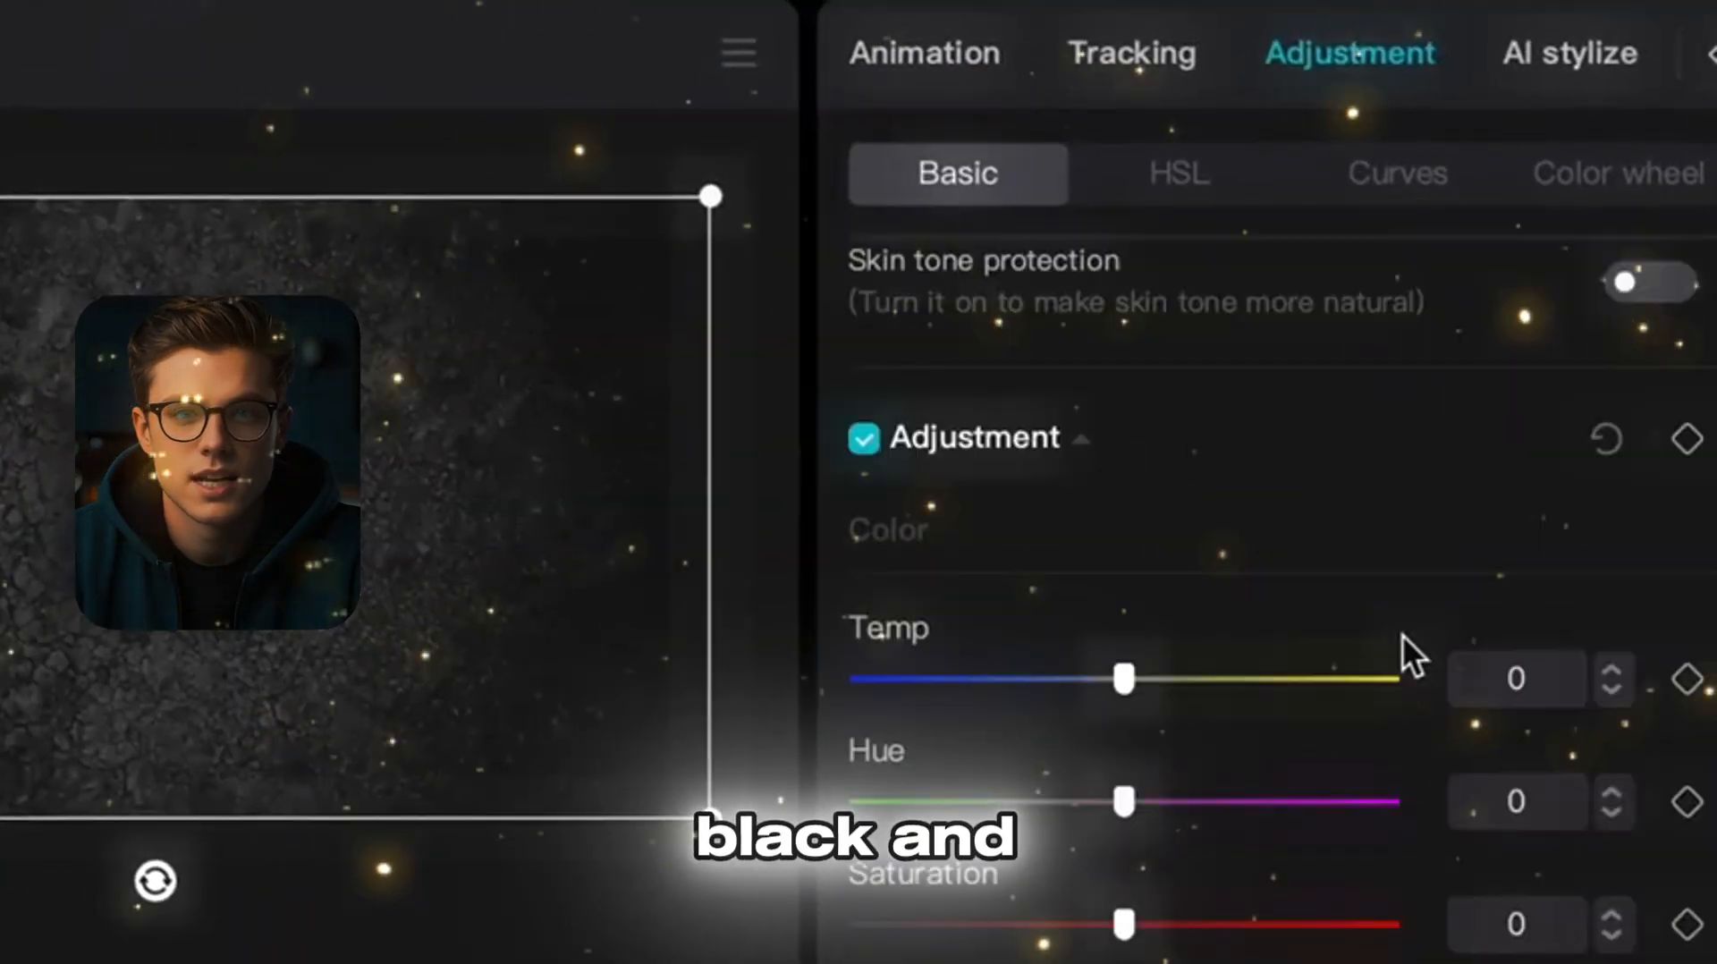
left_click_drag(1119, 802, 1274, 803)
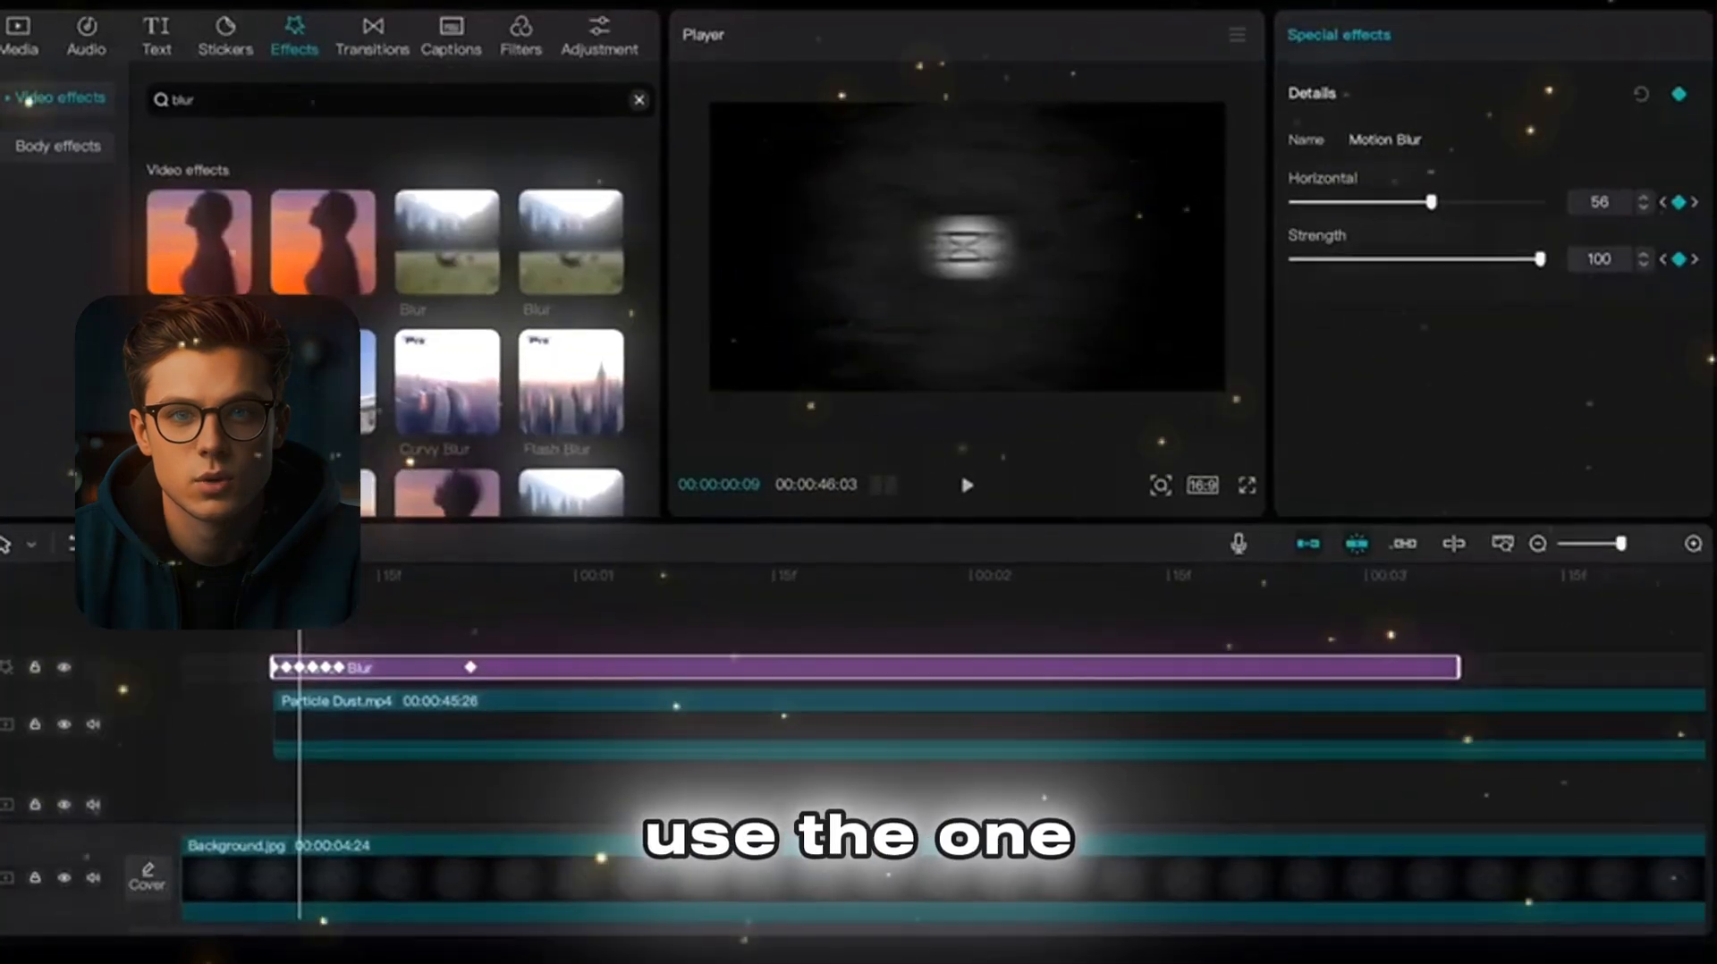
Step: Play the intro from the beginning to check the keyframed Motion Blur effect
left_click_drag(302, 628, 184, 628)
key("space")
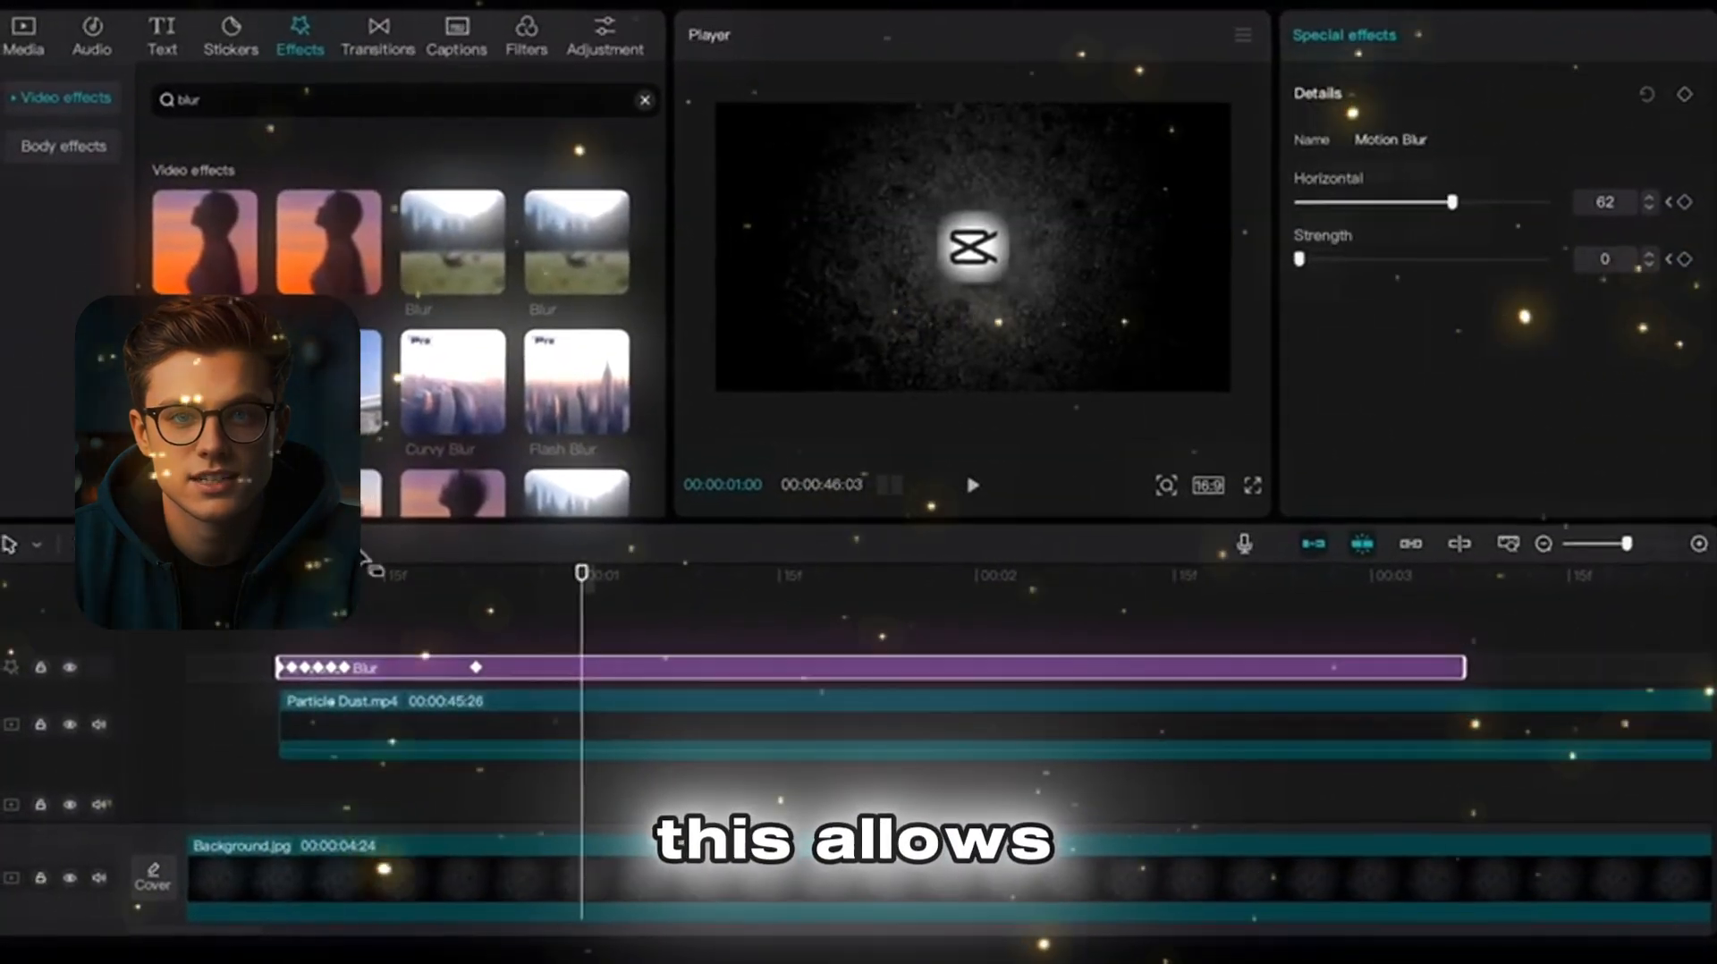